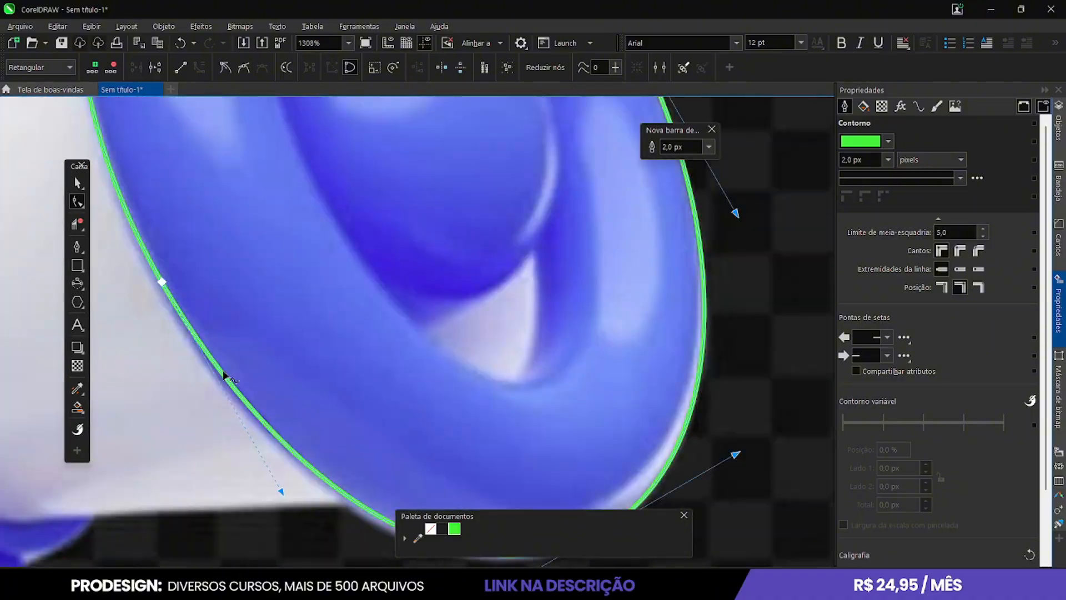
Draw a three-point ellipse around the horn's inner opening, convert it to curves and fit it to the rim
key("space")
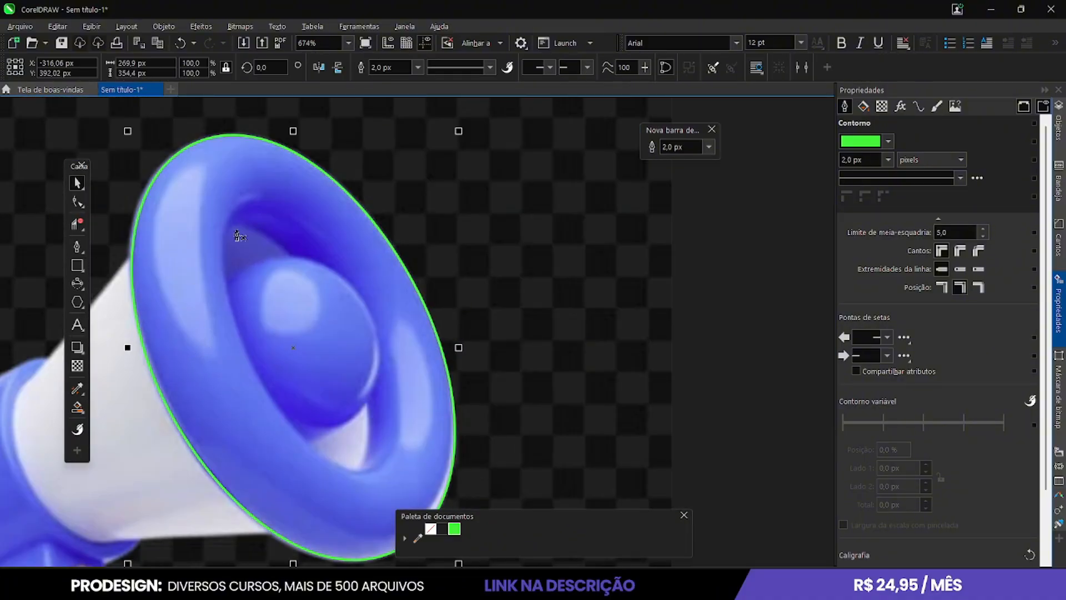
scroll(238, 235, "up", 2)
scroll(148, 196, "down", 2)
key("space")
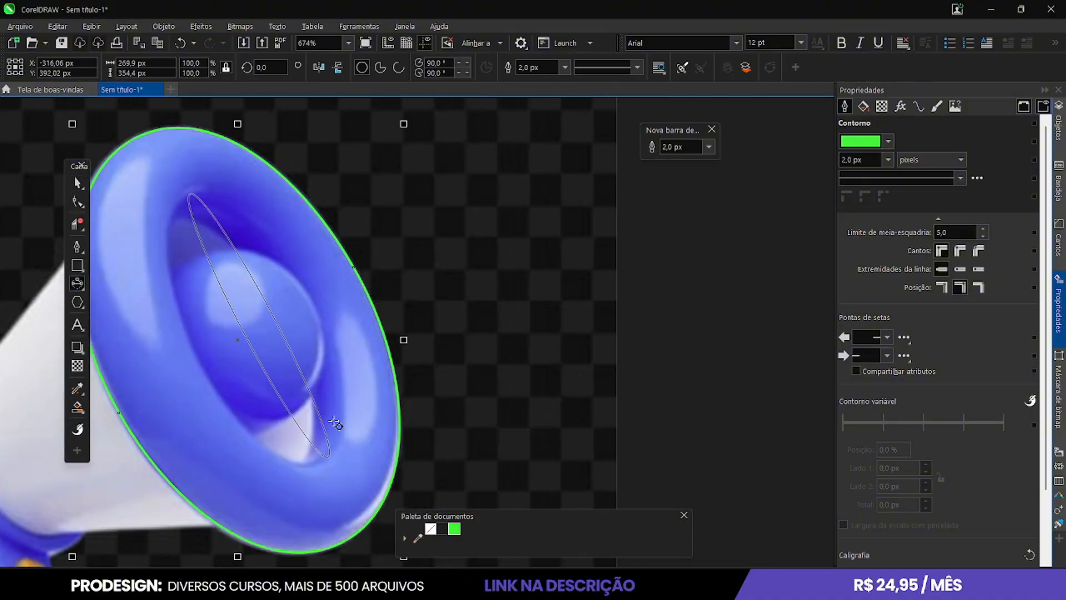
key("ctrl+q")
scroll(328, 428, "up", 2)
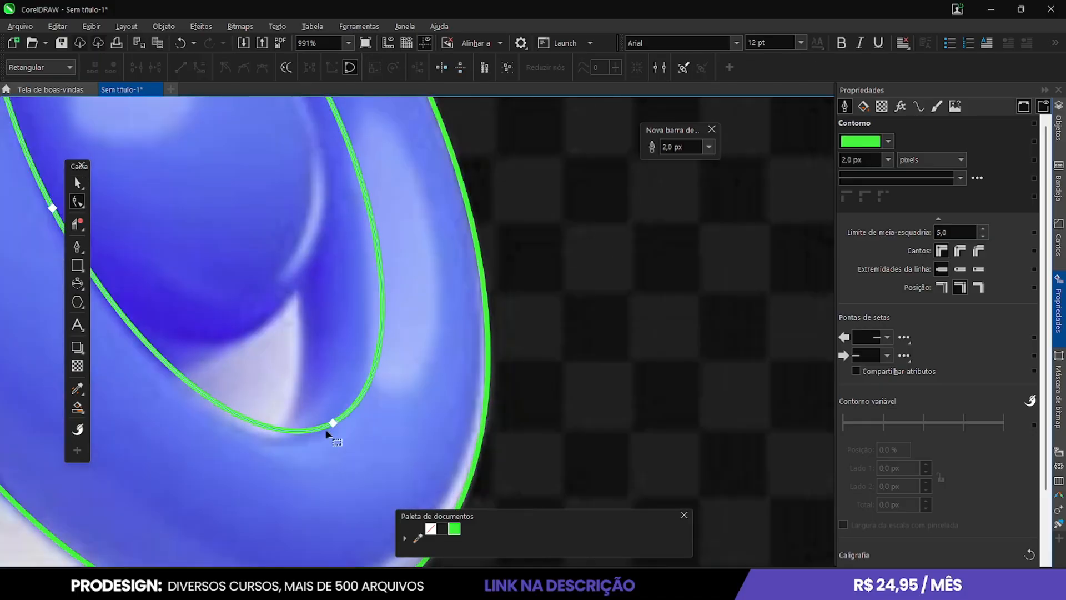
scroll(336, 257, "down", 2)
scroll(155, 239, "up", 3)
scroll(236, 351, "down", 3)
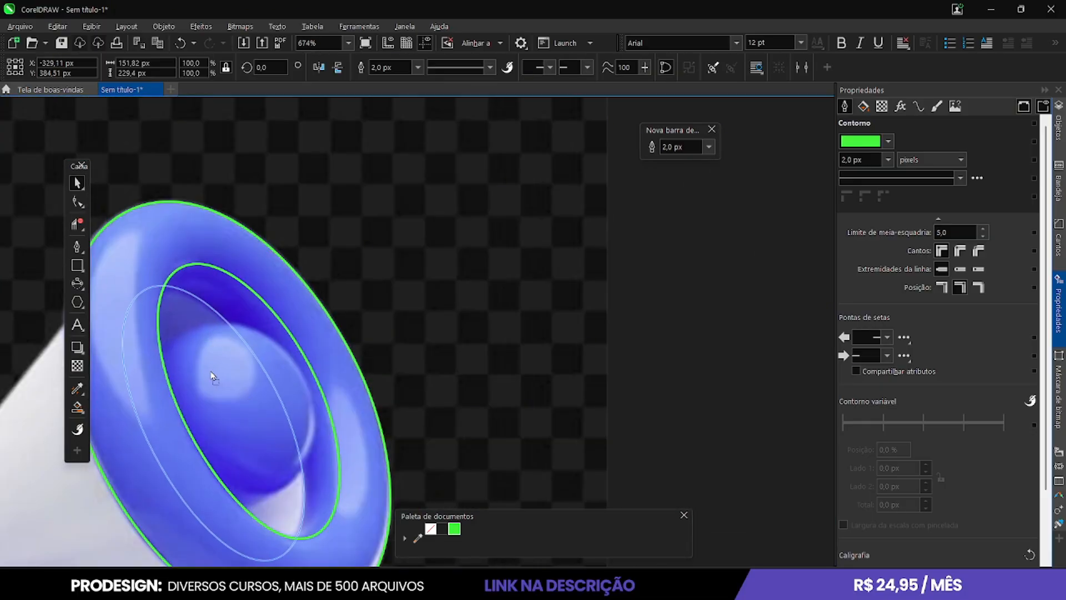
Smart Fill the traced horn shapes in green and move them onto the blank area beside the reference
scroll(212, 376, "down", 3)
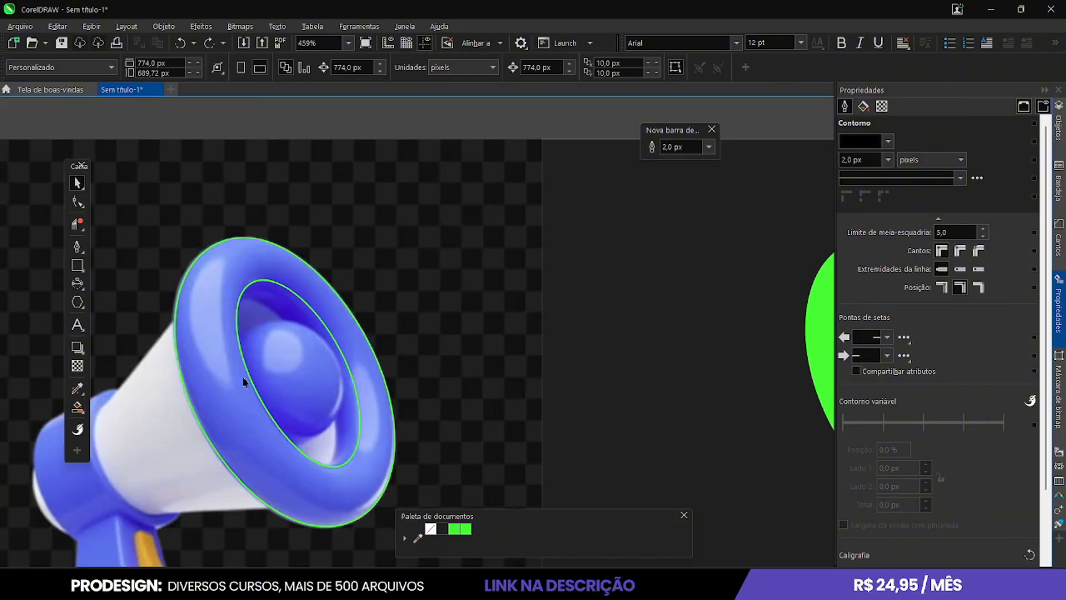
scroll(348, 345, "up", 2)
scroll(303, 346, "down", 2)
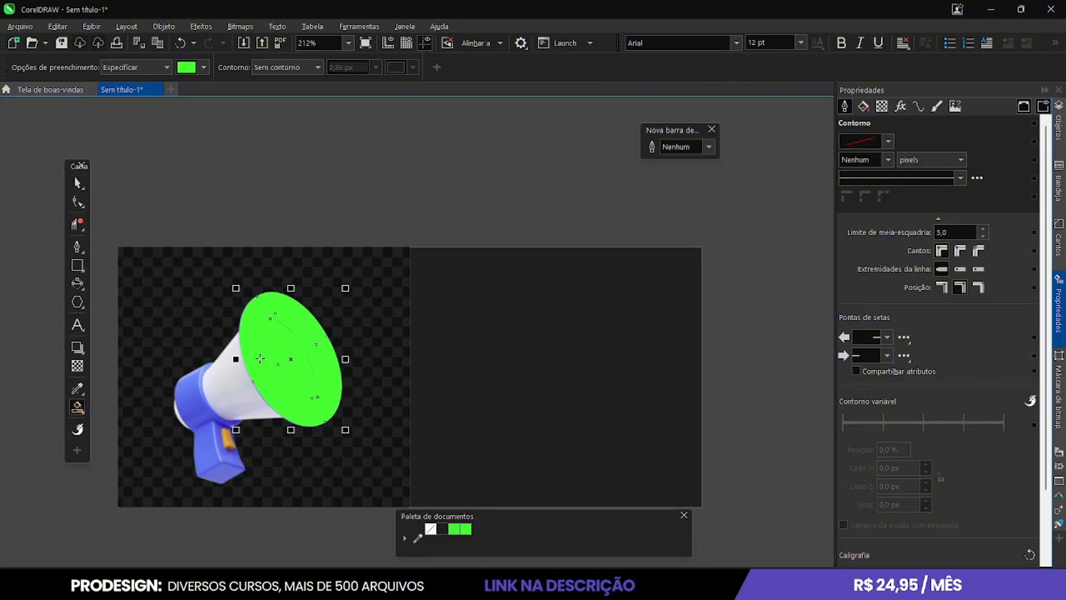
left_click_drag(303, 355, 587, 361)
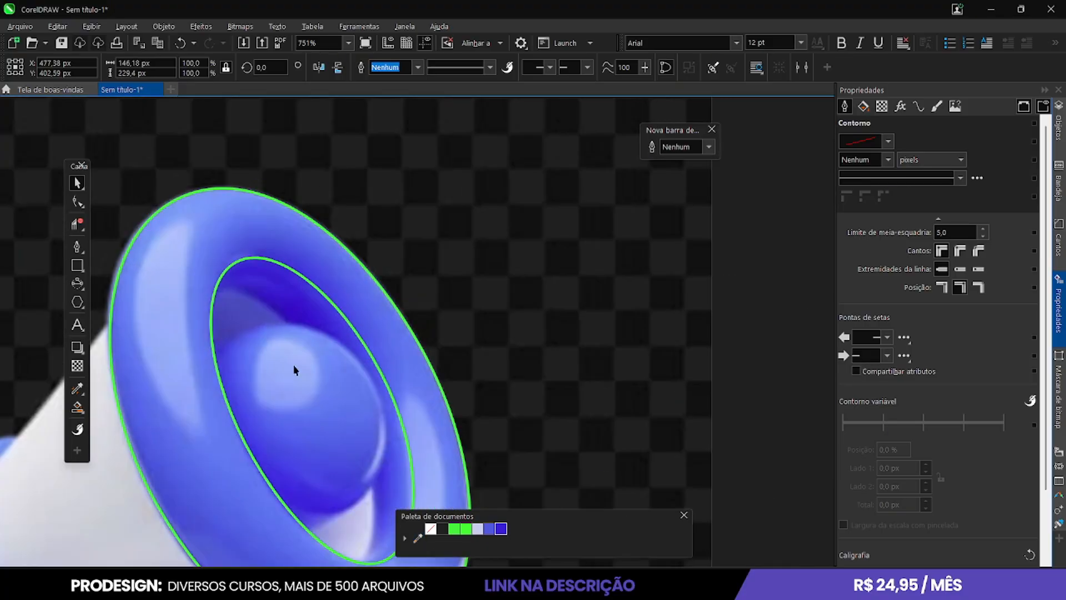
Trace the horn's central ball with a circle and color its filled copy on the blank side medium blue
left_click(77, 302)
left_click(106, 303)
left_click_drag(117, 209, 333, 424)
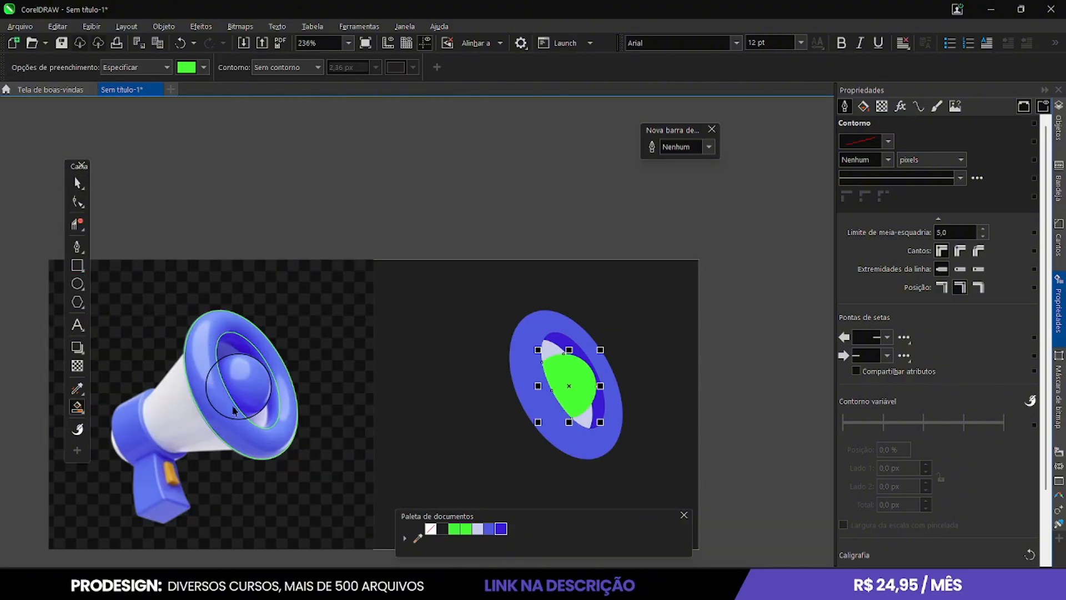
left_click(489, 529)
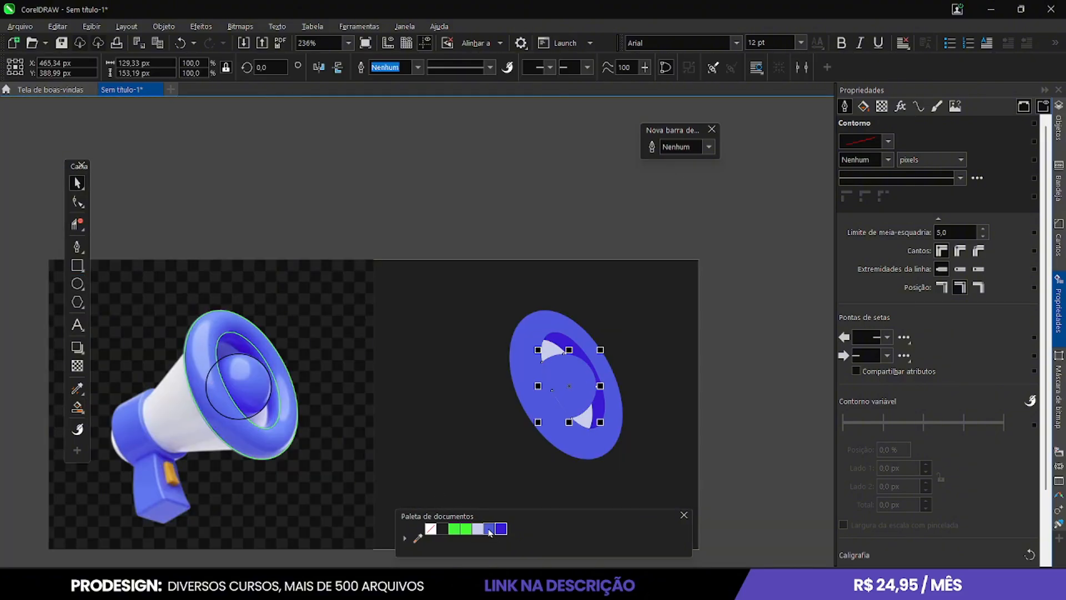
Draw straight 2 px lines along the upper and lower edges of the white cone with the Pen tool
left_click(257, 196)
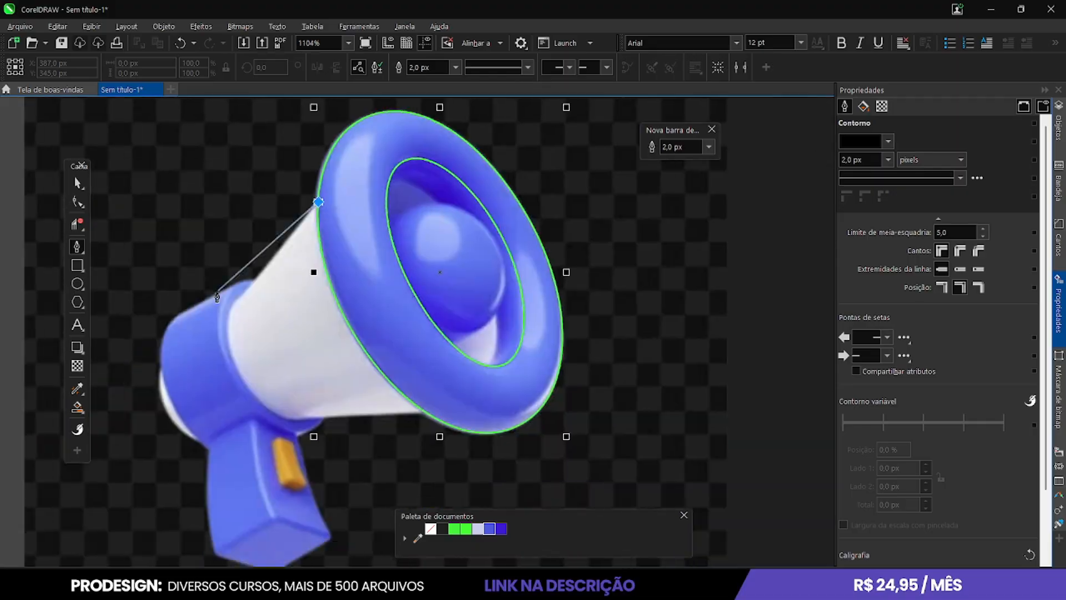
scroll(328, 314, "up", 5)
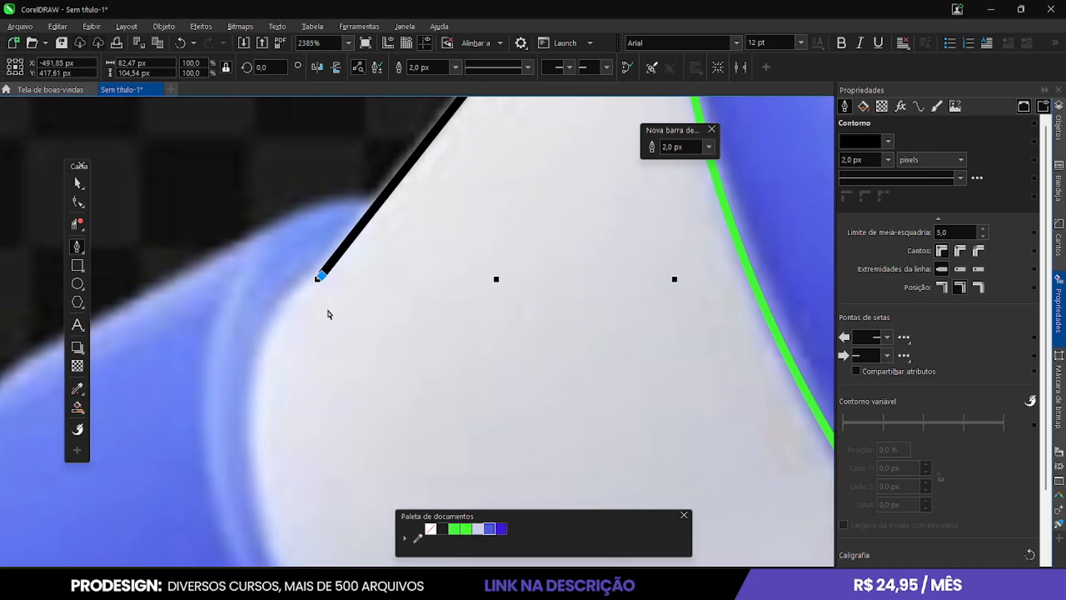
scroll(328, 314, "down", 3)
scroll(202, 436, "down", 1)
left_click(449, 440)
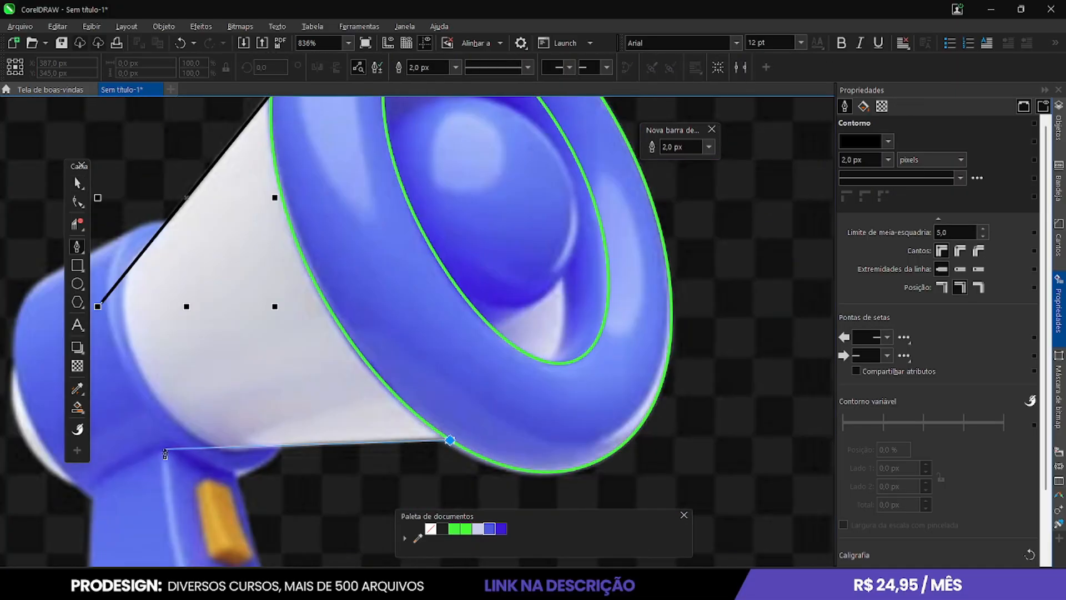
double_click(164, 455)
key("space")
scroll(316, 407, "up", 2)
scroll(317, 407, "down", 2)
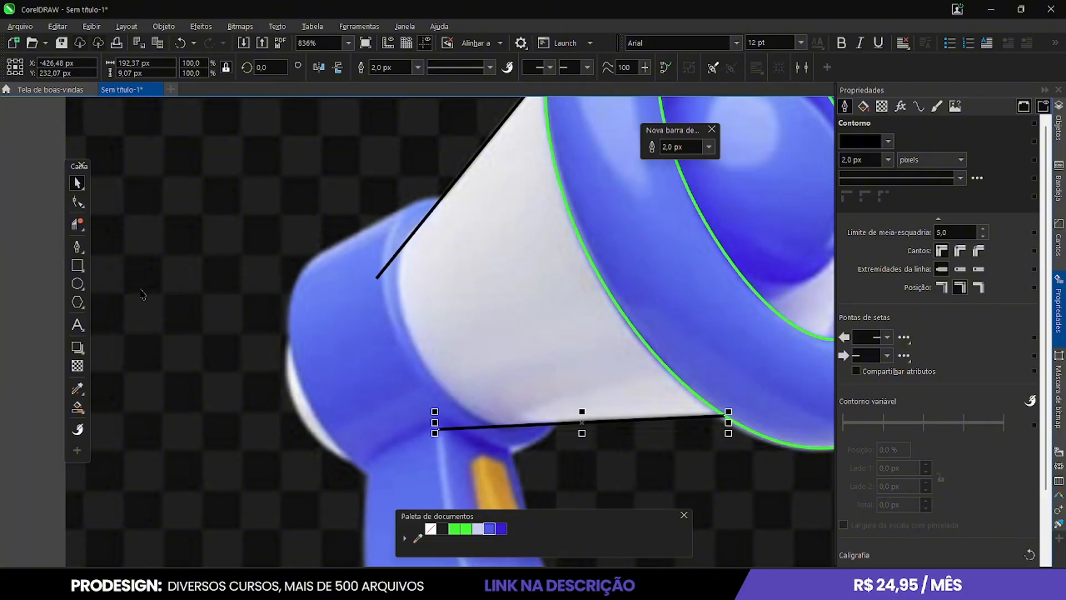
Draw a tilted ellipse fitting the blue collar at the narrow end of the cone
left_click_drag(420, 211, 542, 453)
left_click(425, 373)
scroll(383, 328, "up", 2)
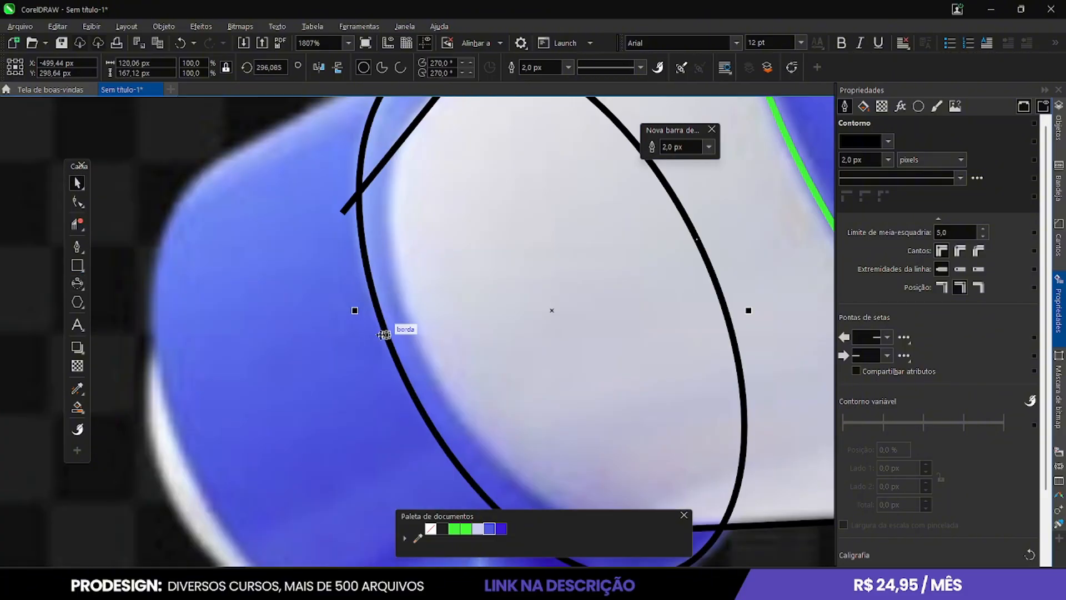
scroll(337, 355, "down", 1)
Draw curves along the collar's inner edge and the rear edge of the blue body
left_click(77, 247)
left_click(161, 267)
scroll(285, 311, "down", 1)
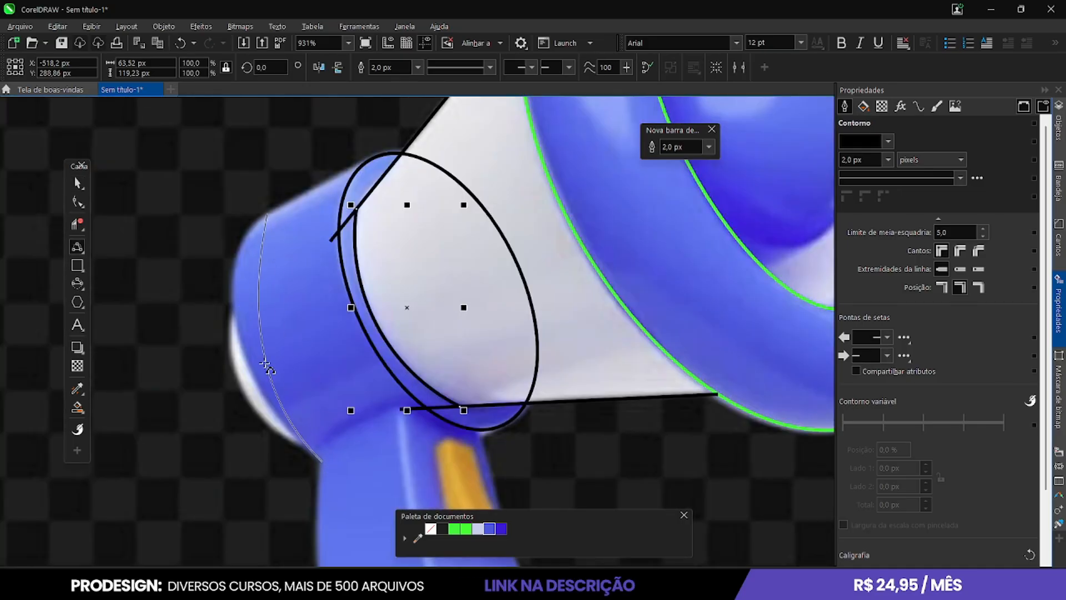
left_click(265, 366)
key("F10")
scroll(247, 344, "up", 1)
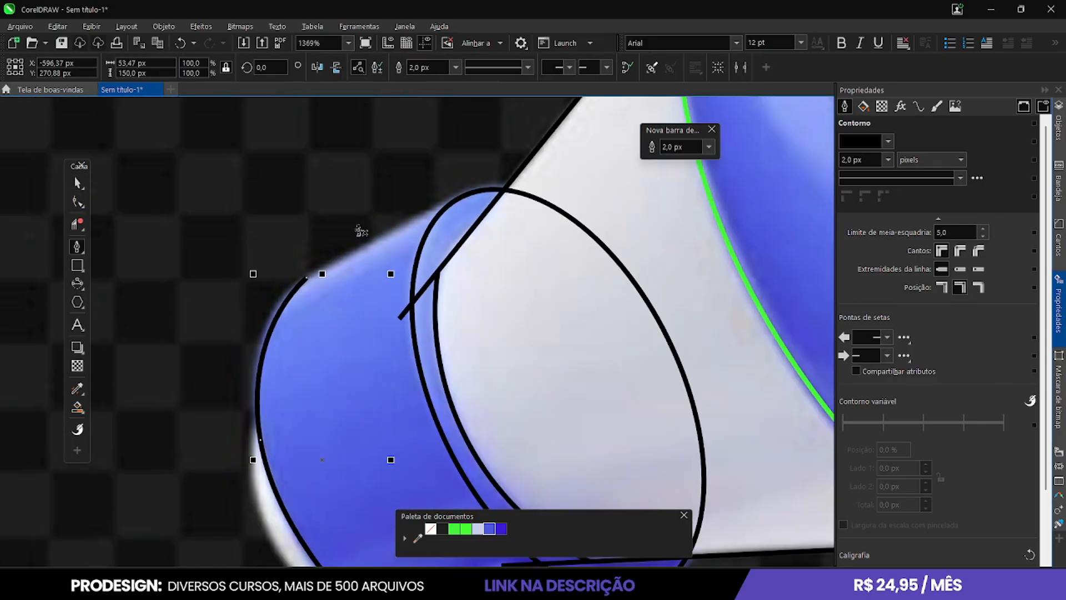
Trace the blue body's lower edge with a curved path from the rear curve to the collar
left_click(77, 183)
scroll(311, 428, "up", 1)
key("F5")
left_click(293, 438)
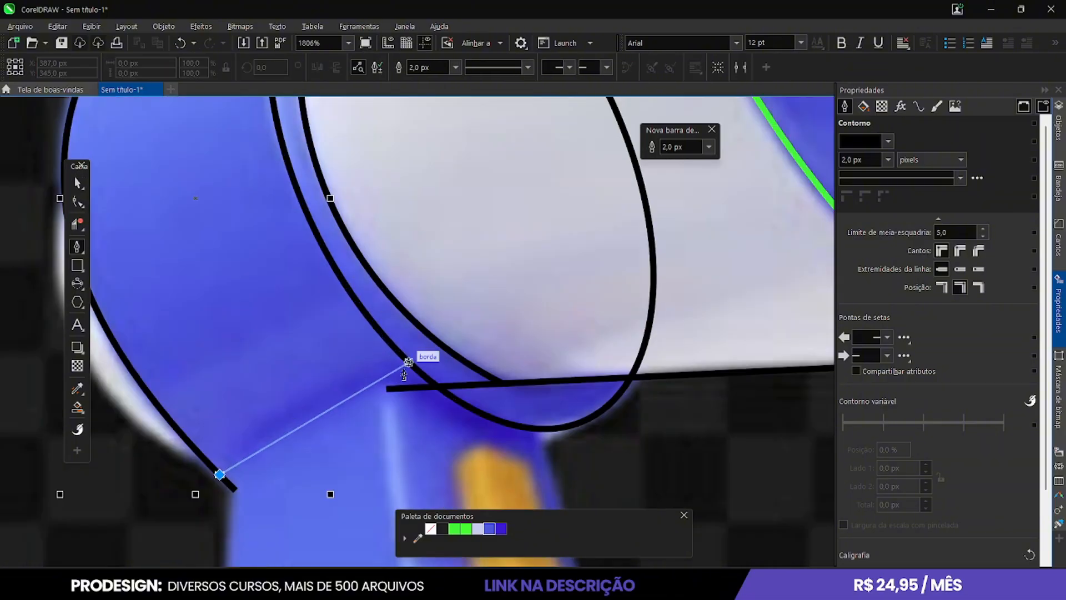
scroll(388, 383, "up", 1)
left_click_drag(380, 390, 454, 376)
left_click_drag(468, 427, 472, 425)
scroll(472, 425, "down", 2)
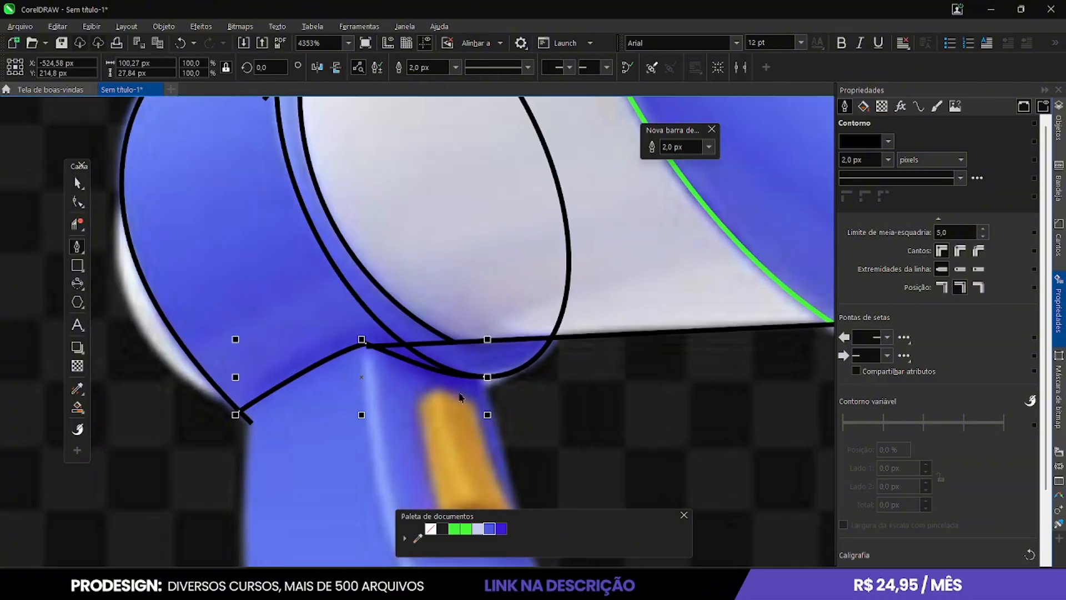
Trace the handle's outer outline from the body around the base and back up to the collar
left_click(269, 274)
scroll(265, 300, "up", 1)
left_click(286, 440)
scroll(208, 370, "up", 2)
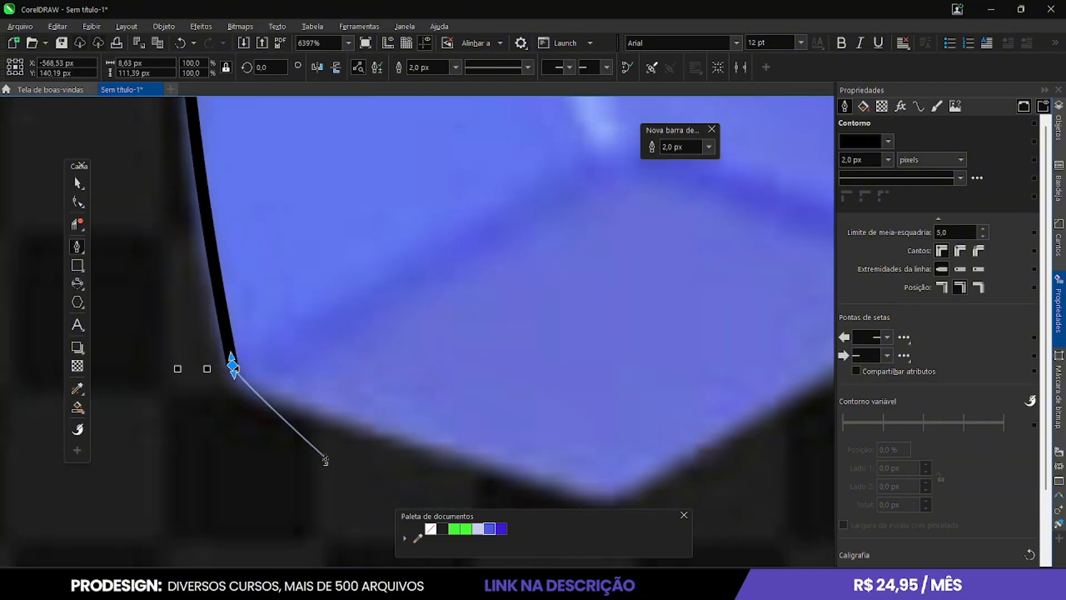
scroll(333, 389, "down", 1)
left_click(338, 394)
left_click(433, 309)
scroll(433, 308, "up", 2)
scroll(434, 286, "down", 1)
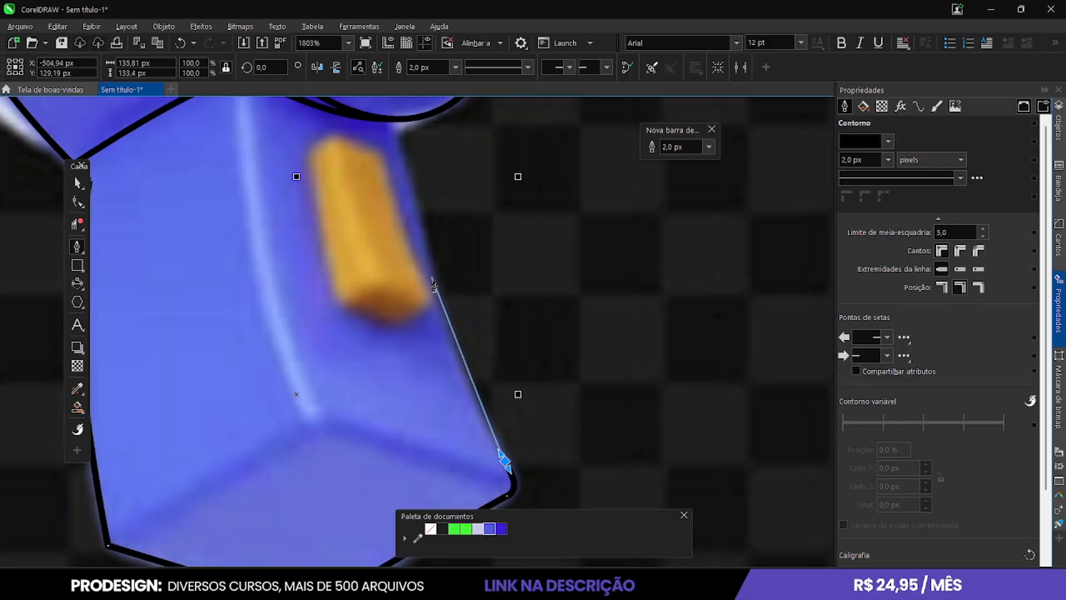
left_click(391, 119)
Draw the upper edge of the handle's base from one outer corner through the centre to the other
scroll(232, 438, "up", 1)
left_click(232, 437)
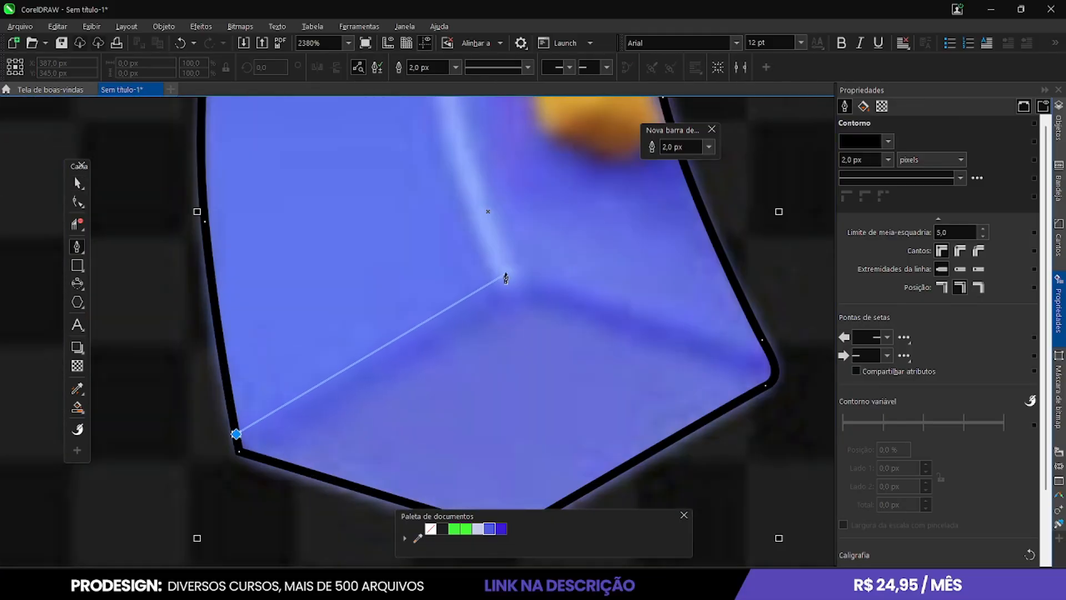
left_click(511, 268)
left_click(768, 351)
scroll(768, 351, "down", 3)
Complete the curved line along the handle's middle edge and set its outline width to 6 px
key("space")
left_click(424, 316)
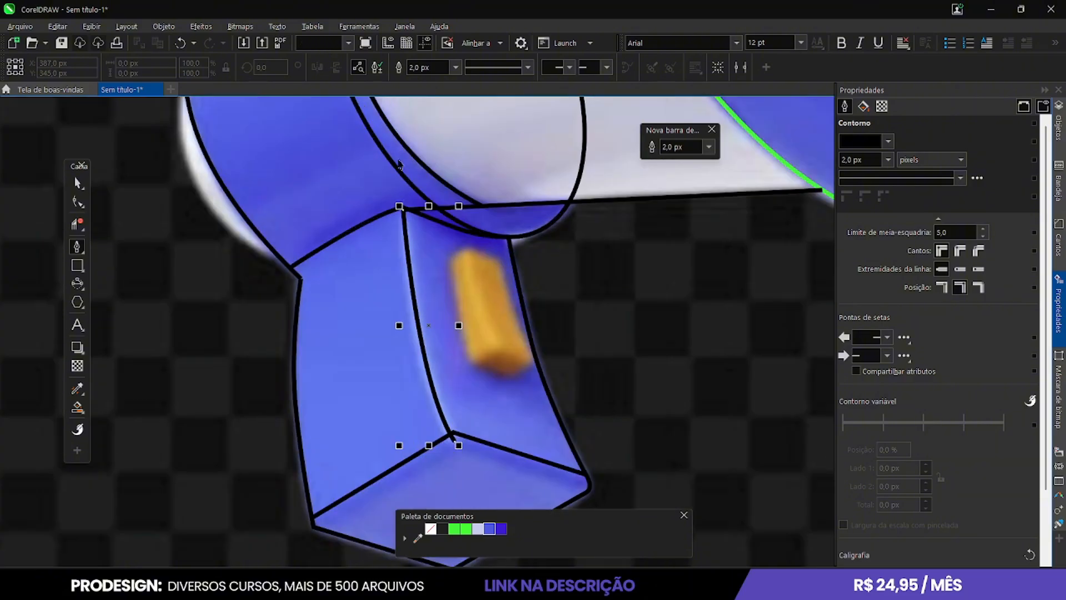
scroll(371, 316, "up", 1)
scroll(371, 317, "down", 3)
scroll(289, 168, "up", 3)
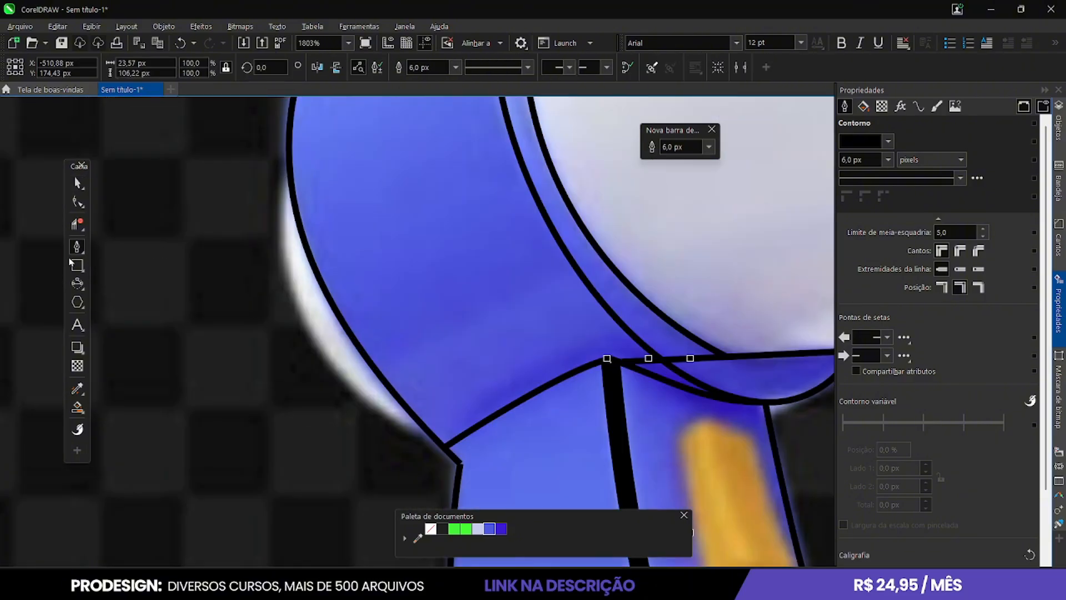
key("space")
Trace the white crescent behind the blue body and place its light filled copy on the blank side
left_click(317, 338)
scroll(316, 337, "down", 3)
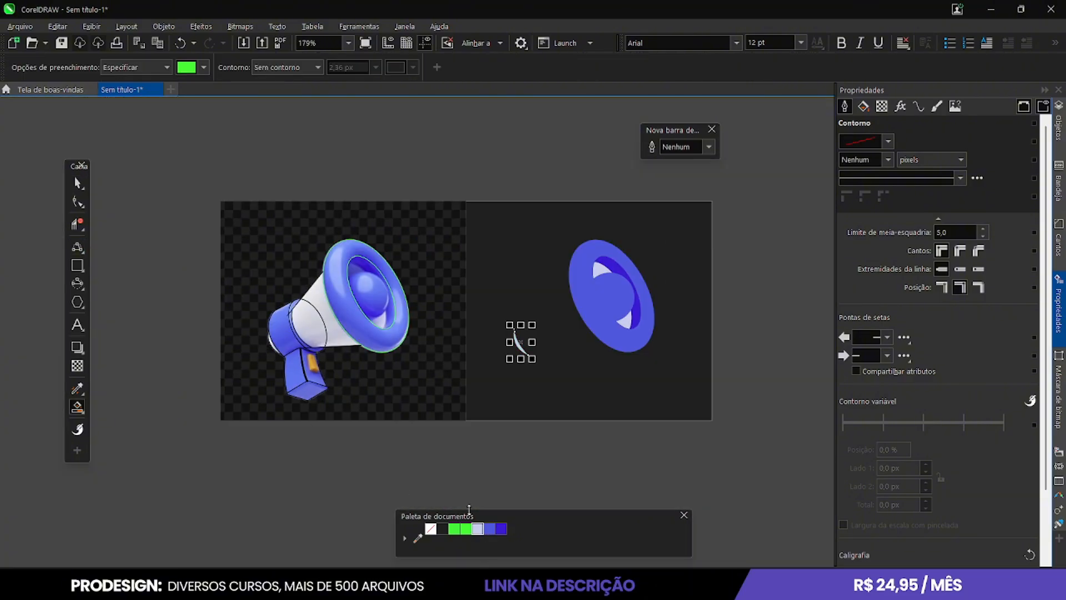
scroll(419, 547, "up", 3)
scroll(341, 383, "down", 3)
scroll(542, 424, "up", 2)
scroll(240, 271, "up", 2)
key("space")
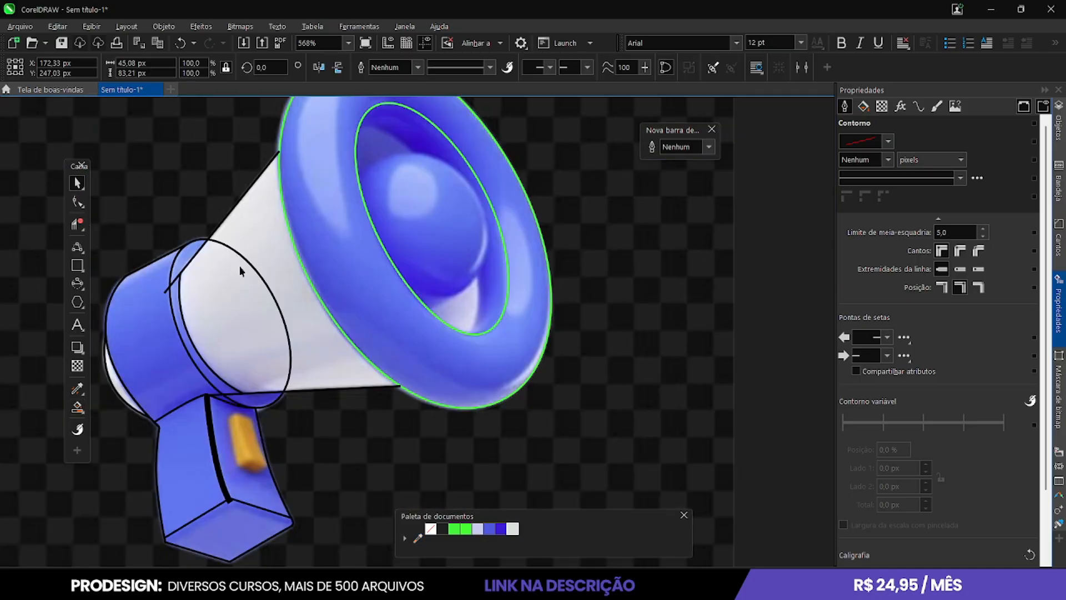
Delete the excess line segment where the cone's lower edge overruns the collar
key("F10")
scroll(240, 271, "down", 3)
scroll(286, 335, "up", 4)
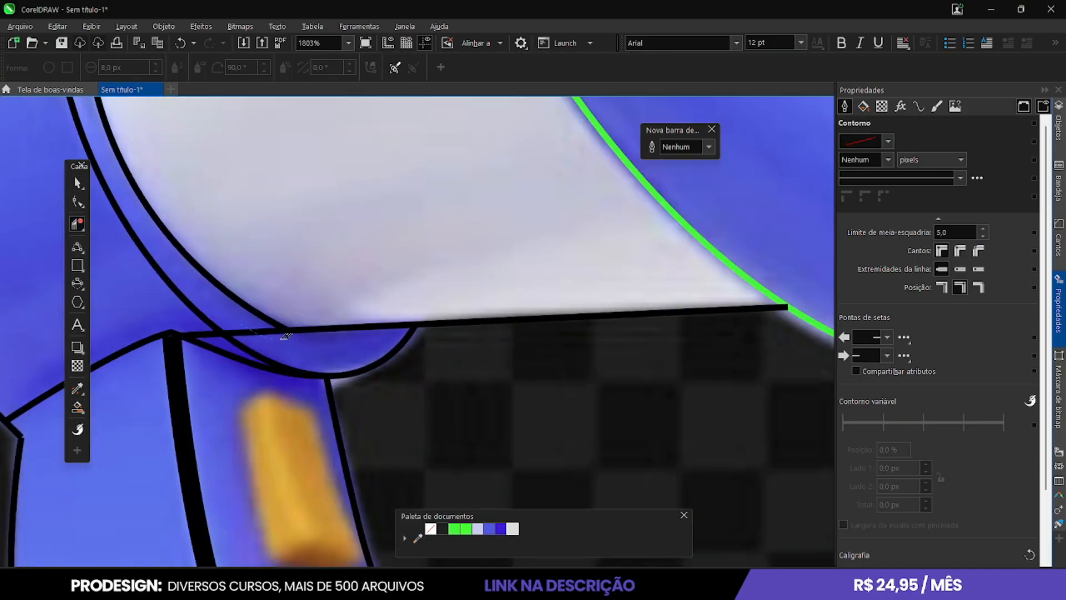
scroll(286, 336, "down", 4)
Smart Fill the cone, collar and rear body and assemble them on the blank side in light grey and blue
left_click(77, 407)
scroll(286, 336, "up", 2)
scroll(405, 473, "down", 4)
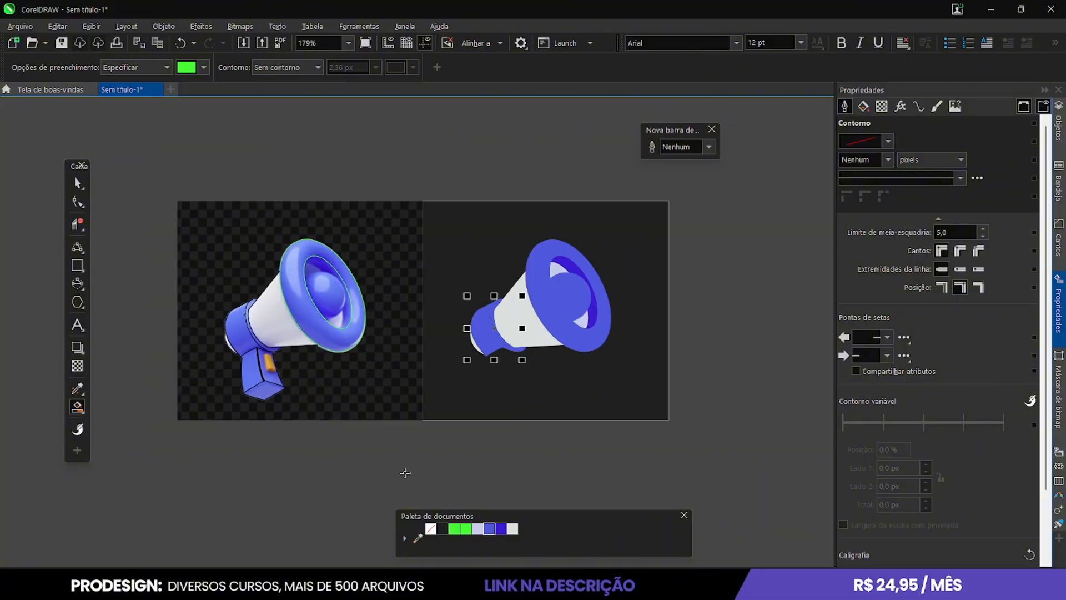
scroll(261, 372, "up", 4)
scroll(228, 356, "down", 2)
Add the blue handle shapes and the light grey middle-edge stripe to the flat copy
key("space")
scroll(298, 422, "up", 3)
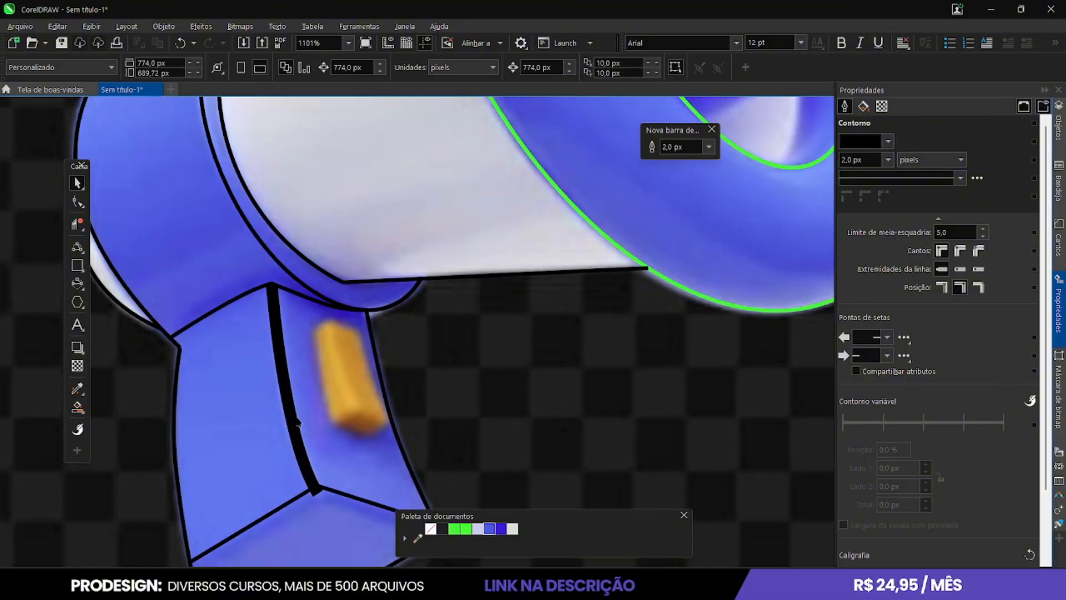
scroll(298, 422, "down", 3)
scroll(528, 419, "up", 2)
Soften the edges of the light grey stripe on the flat copy's handle
left_click(517, 419)
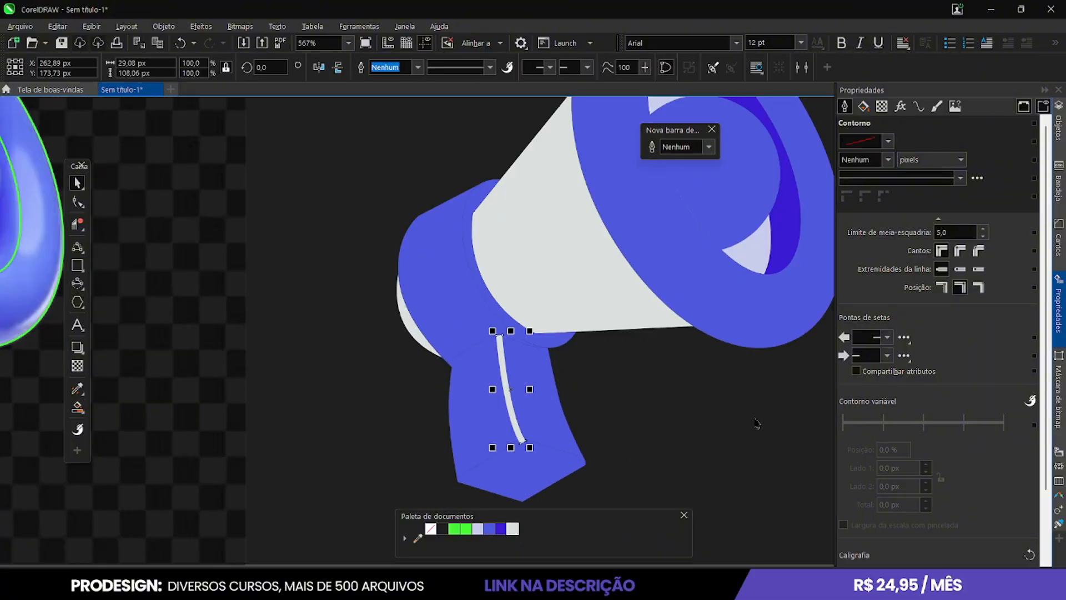
left_click_drag(849, 329, 863, 329)
scroll(500, 334, "down", 3)
scroll(500, 333, "up", 2)
scroll(528, 420, "up", 2)
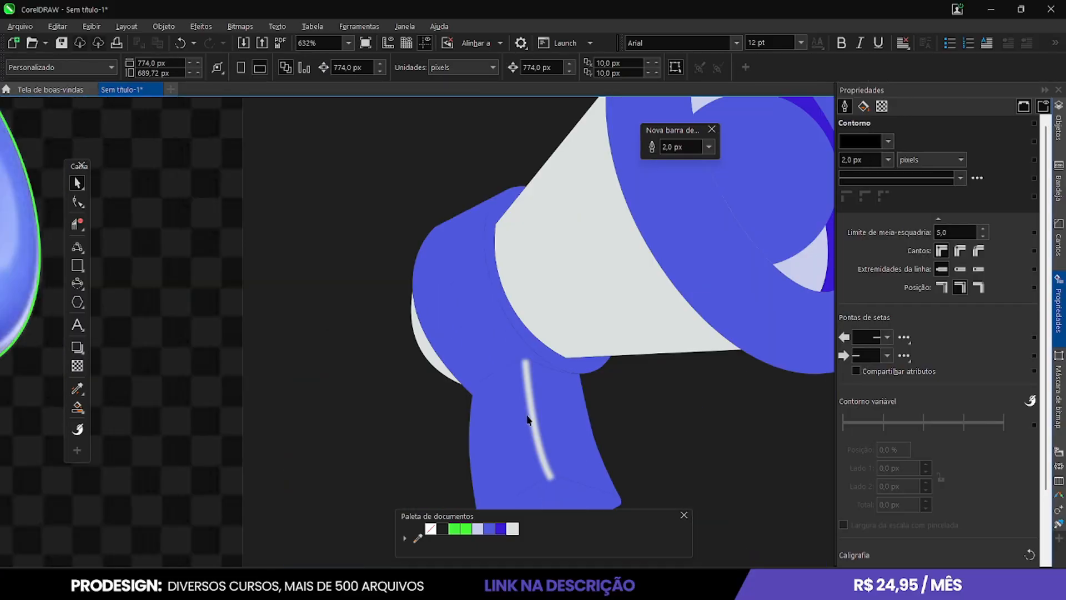
scroll(527, 420, "down", 3)
Sample the reference cone's light grey tones, including #C9CBD7, and apply them to the flat copy's cone
scroll(260, 399, "up", 2)
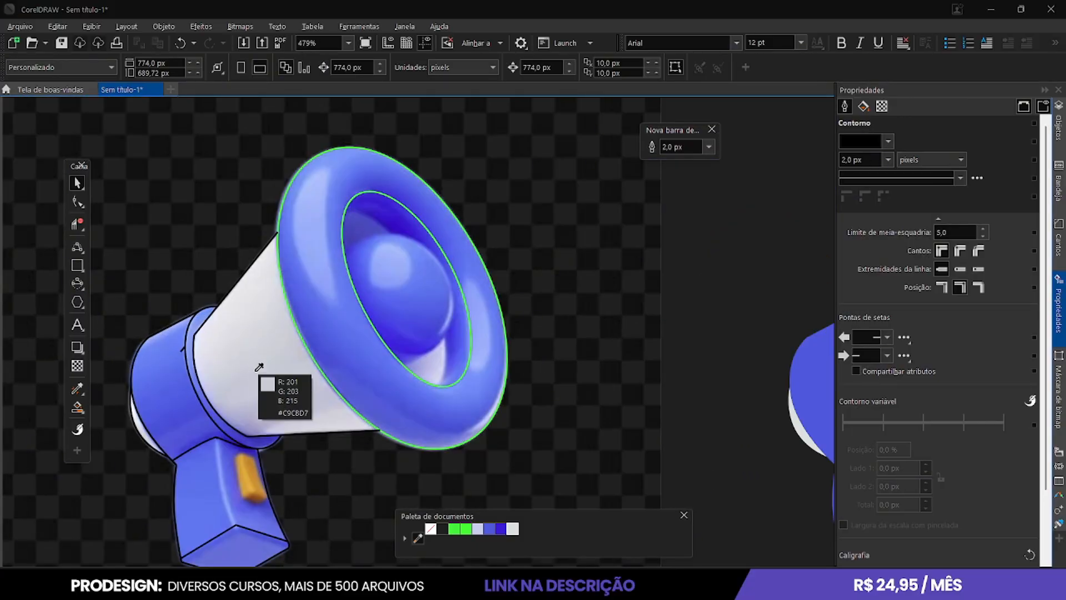
left_click(259, 367)
scroll(260, 367, "down", 2)
left_click(527, 354)
scroll(118, 289, "up", 3)
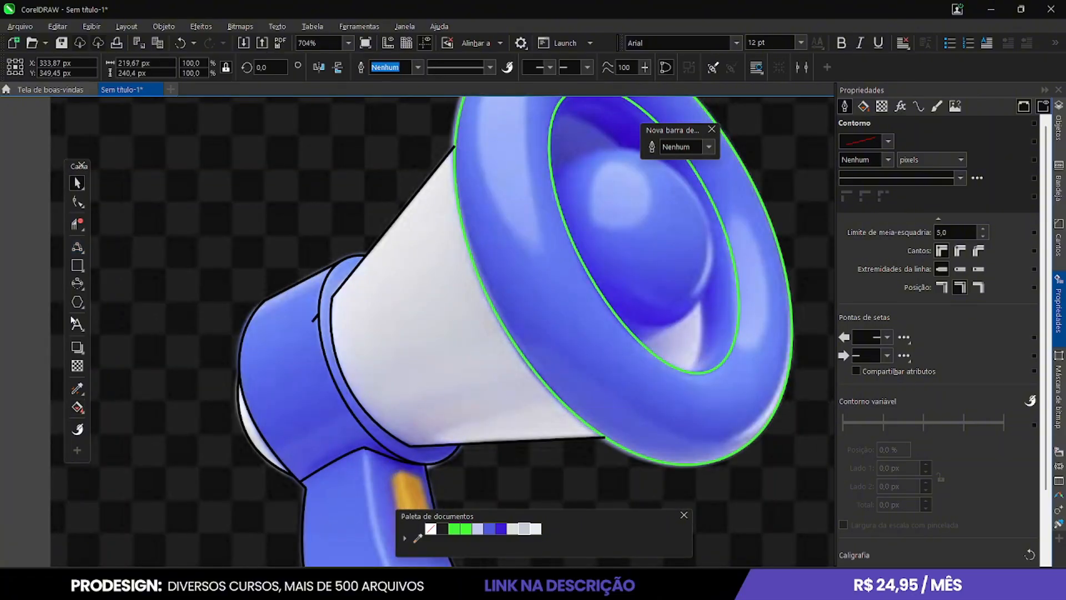
Draw a closed four-sided shape across the lower part of the reference cone to outline its shading
left_click(410, 446)
left_click(582, 366)
left_click(715, 468)
left_click(511, 488)
left_click(410, 446)
scroll(536, 529, "down", 5)
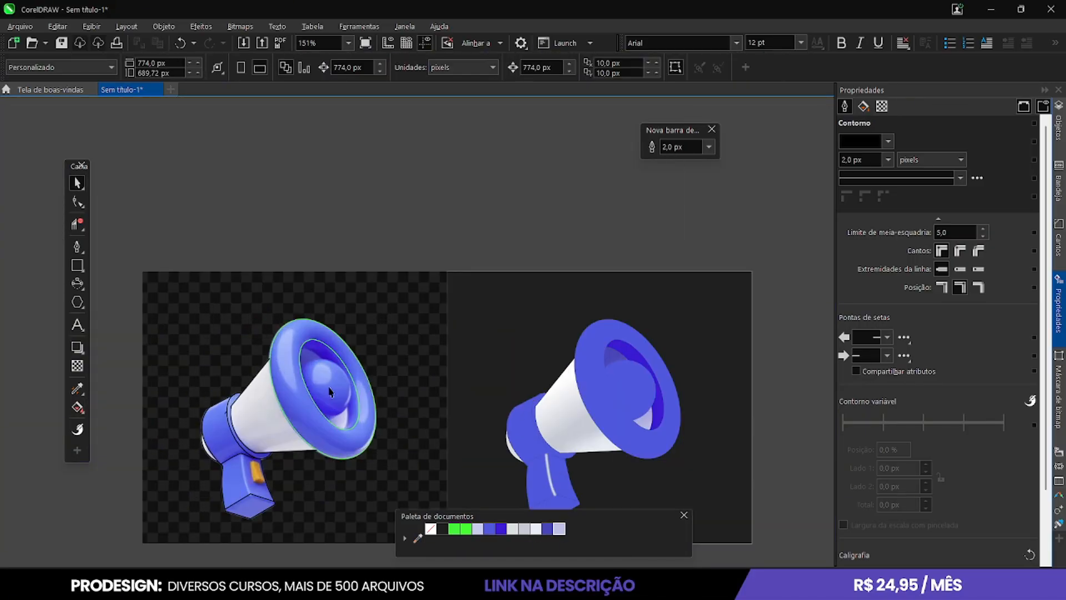
Apply a blue gradient fill to the dark inner opening of the flat copy's horn
scroll(329, 392, "up", 5)
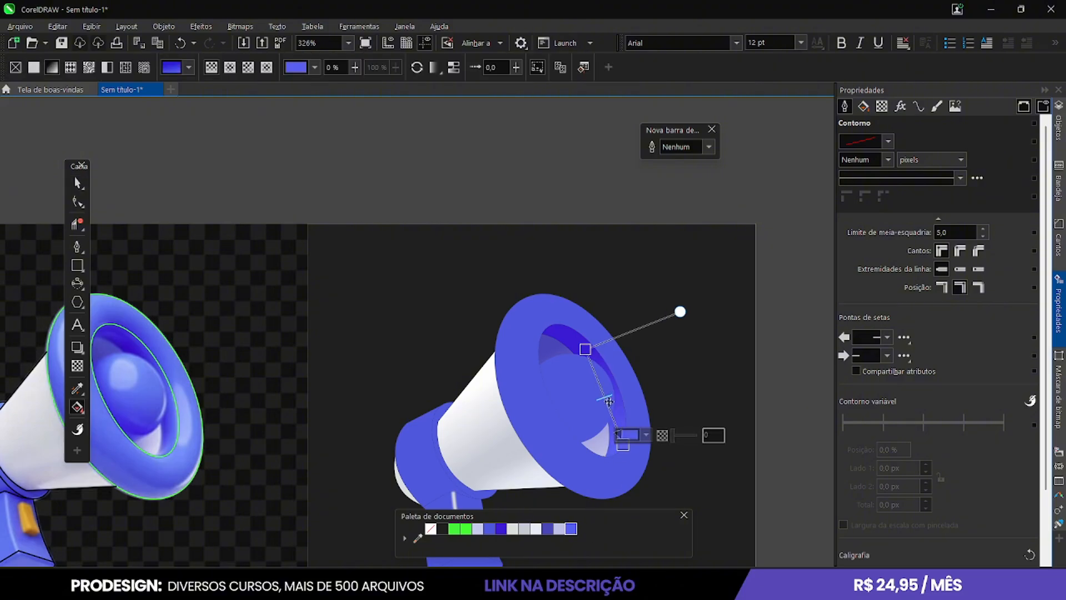
left_click(624, 368)
key("g")
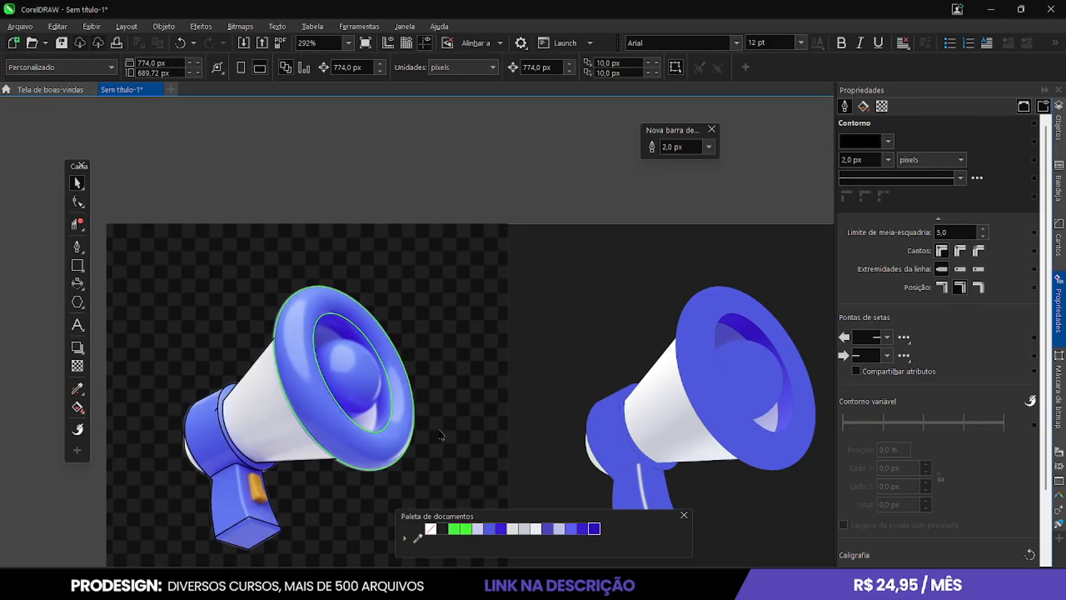
Apply a blue gradient to the flat copy's inner ball and outline the soft light highlight on the reference ball
left_click(356, 404)
left_click(171, 68)
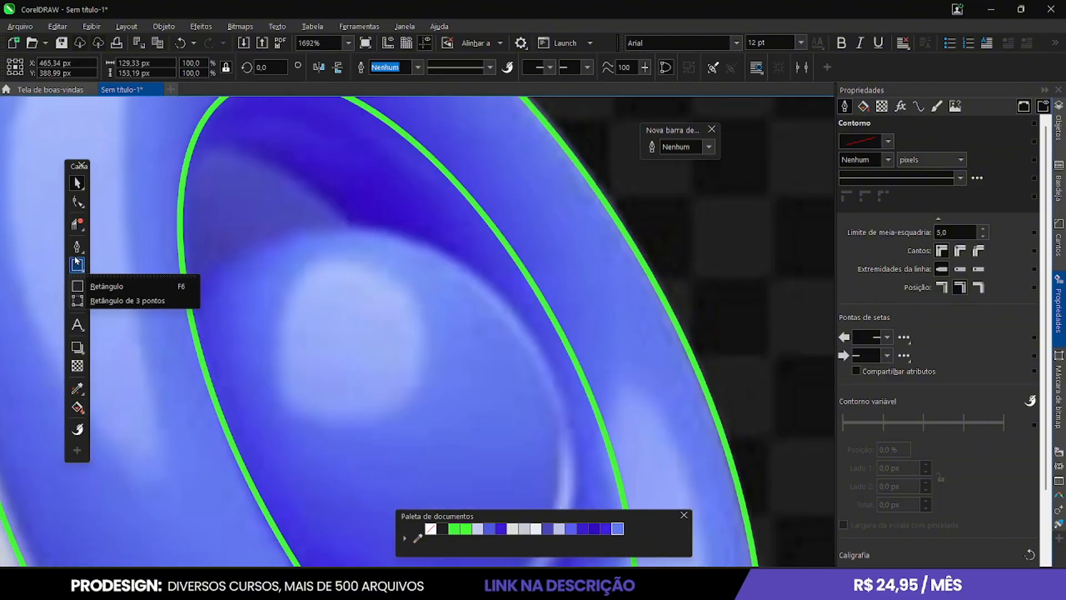
left_click(105, 311)
left_click(283, 407)
mouse_move(325, 262)
left_mouse_down()
mouse_move(358, 231)
mouse_move(411, 290)
left_mouse_up()
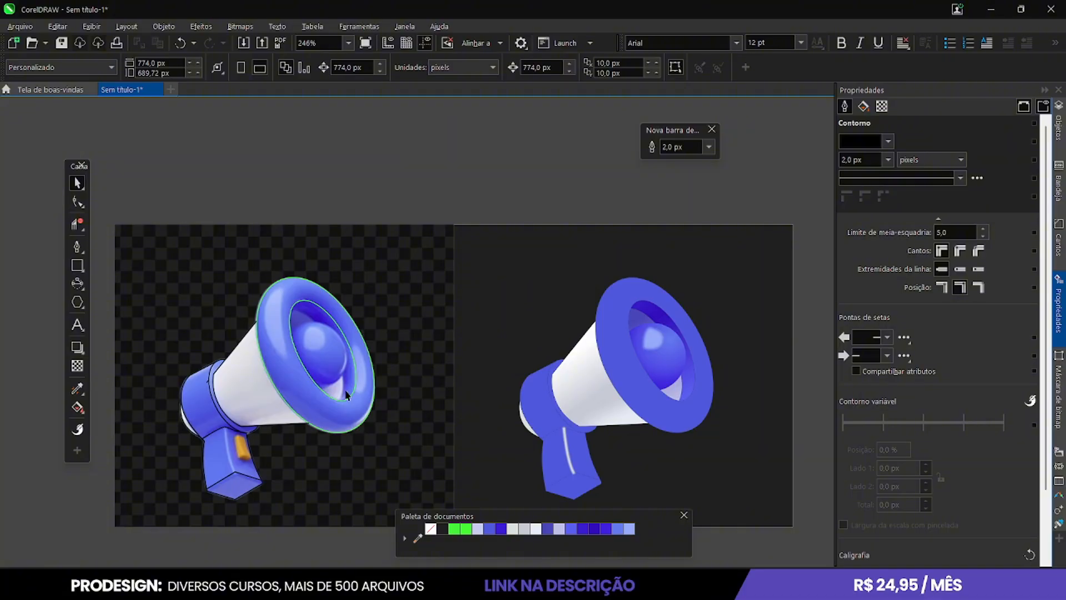
Apply sampled blue gradients to the rear body and collar behind the flat copy's white cone
scroll(198, 458, "up", 5)
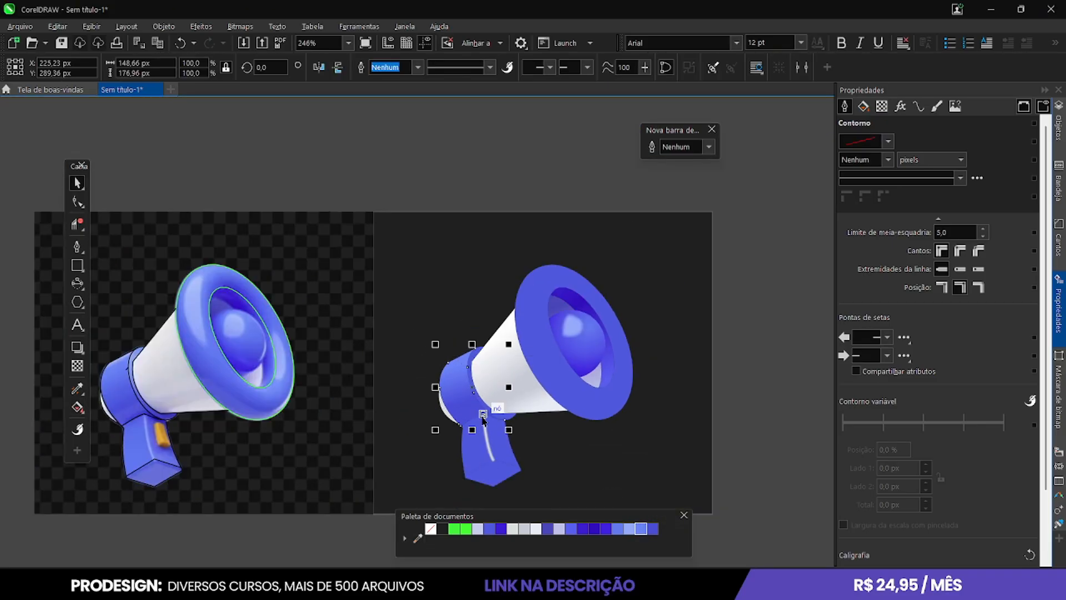
scroll(234, 455, "up", 5)
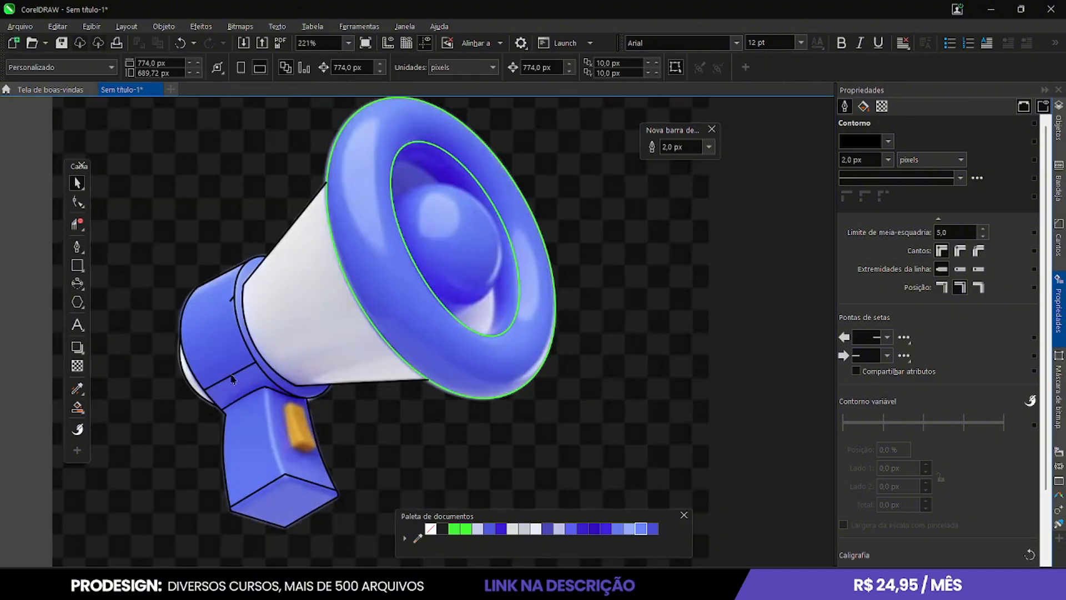
scroll(178, 448, "up", 5)
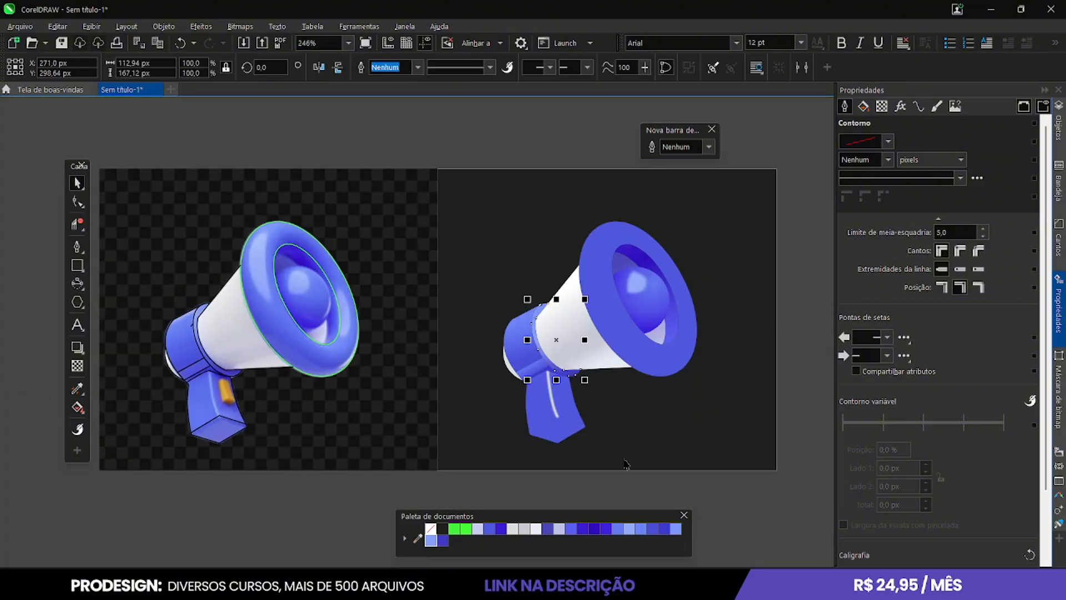
Shade the faces of the flat copy's handle with gradients of the sampled blue tones
scroll(532, 377, "up", 2)
key("g")
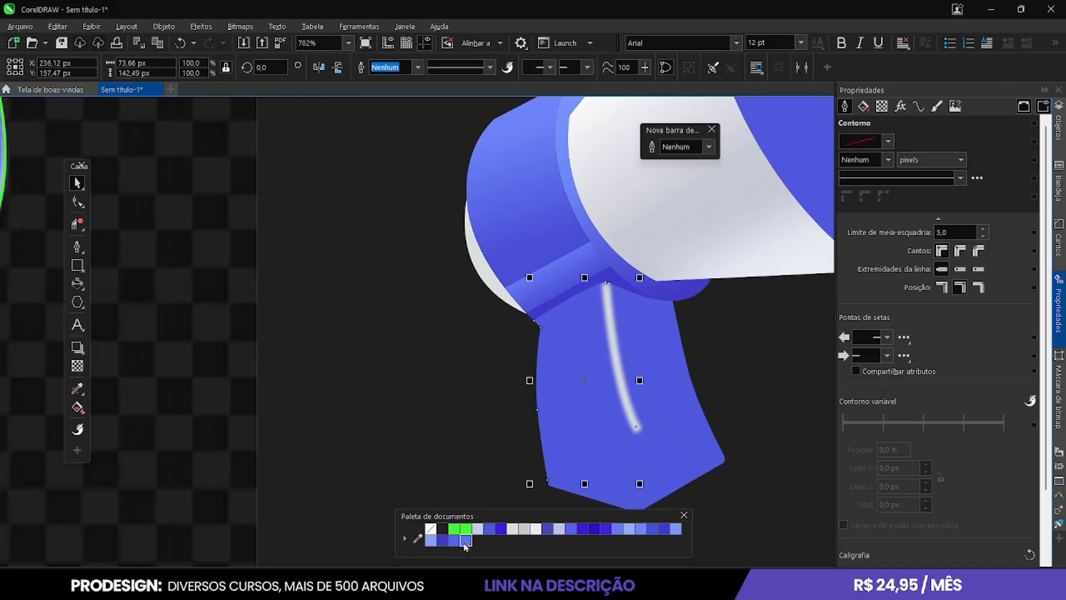
left_click(579, 312)
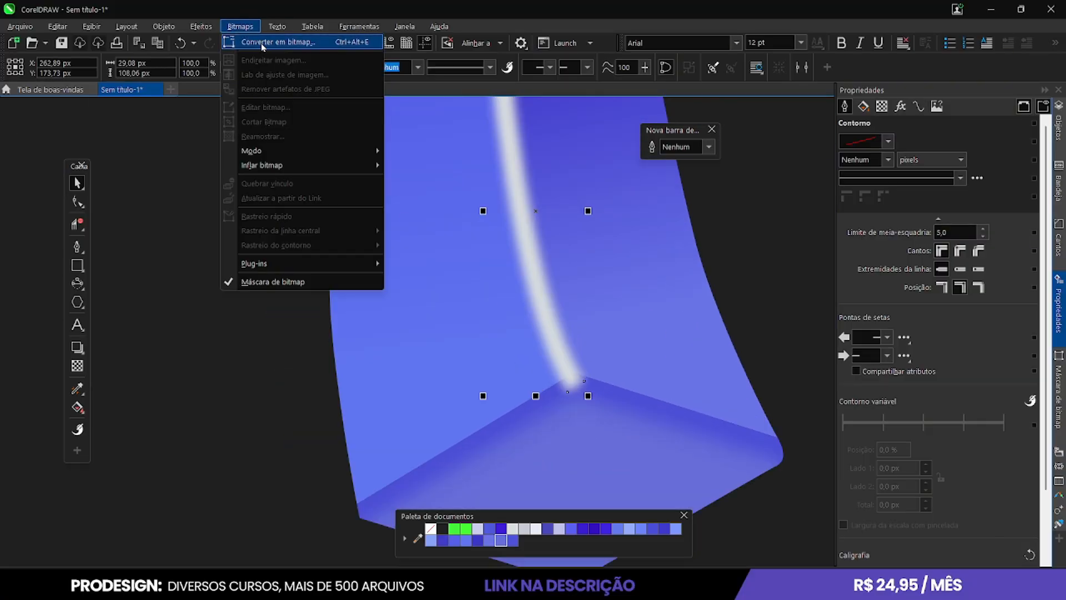
Convert the blurred light stripe on the flat copy's handle to a bitmap
left_click(289, 40)
left_click(537, 364)
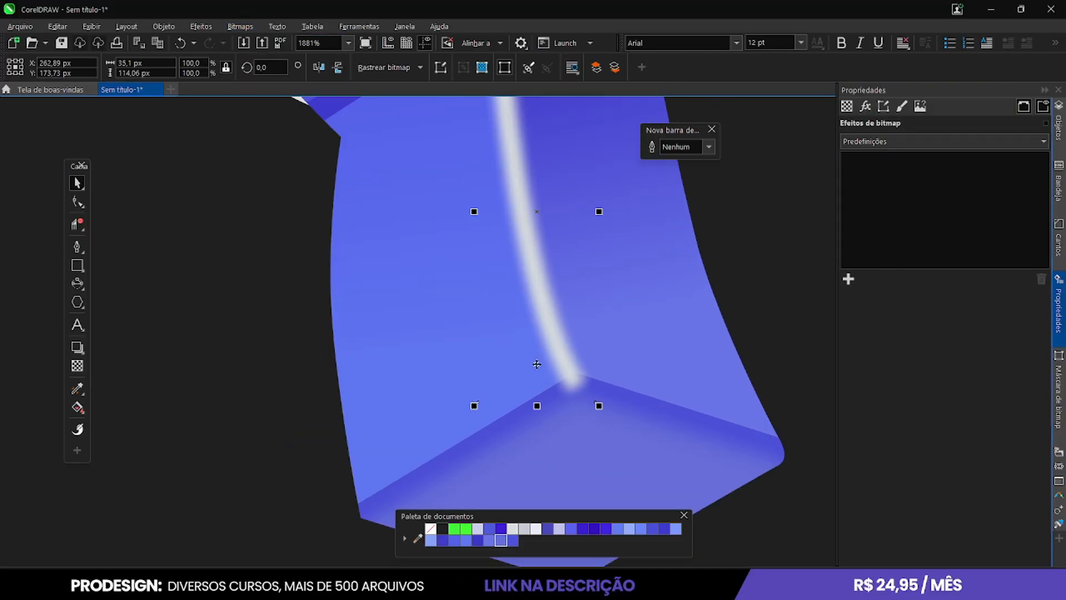
left_click(681, 416)
scroll(553, 336, "down", 6)
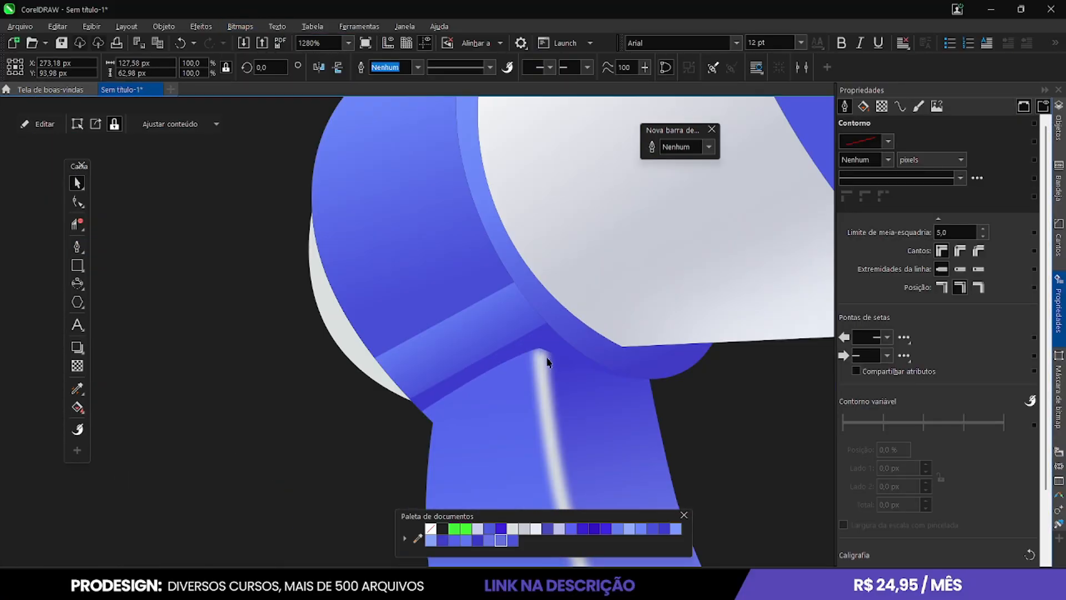
left_click(466, 454)
scroll(544, 389, "up", 2)
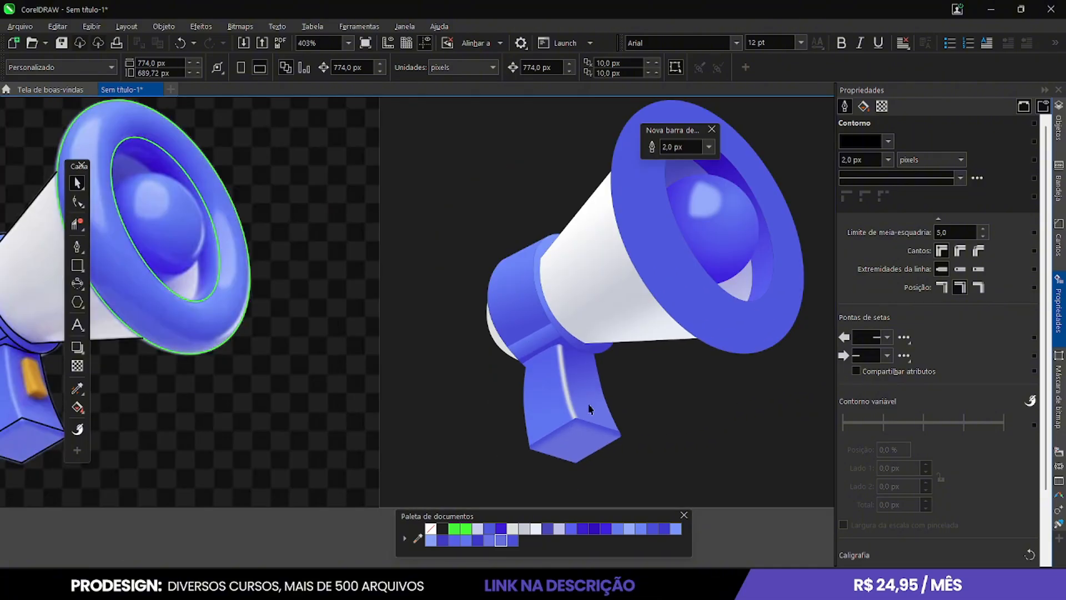
scroll(263, 334, "up", 1)
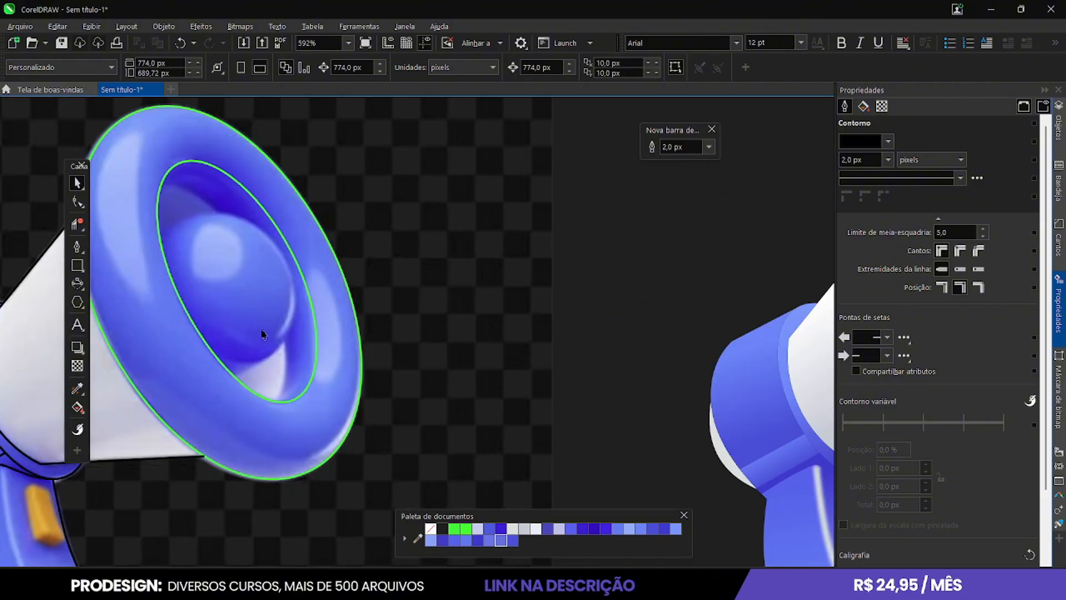
left_click(202, 333)
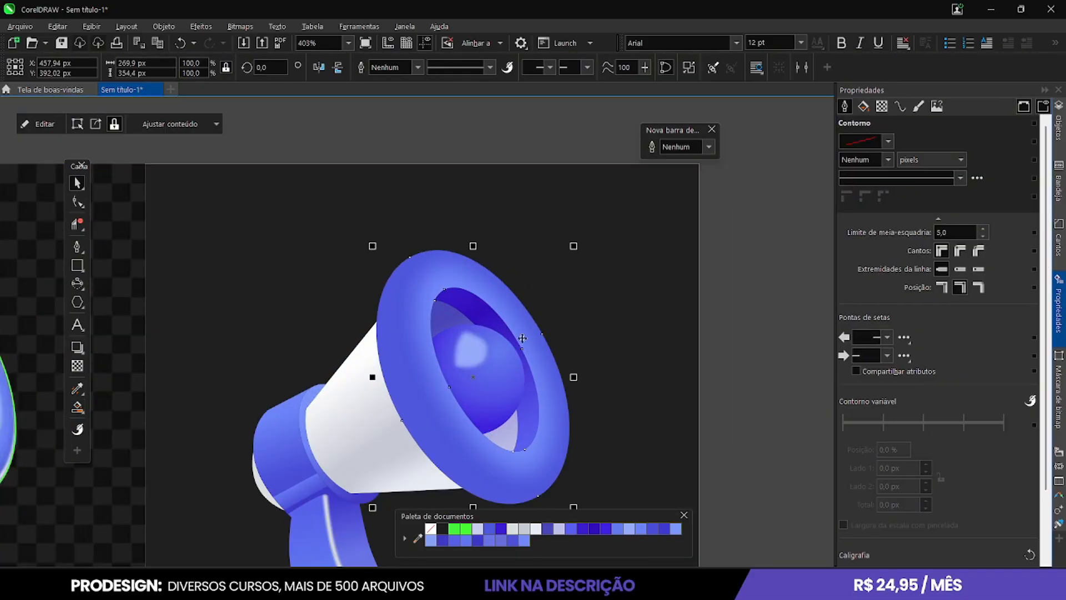
scroll(523, 339, "down", 2)
scroll(512, 372, "up", 1)
scroll(506, 375, "down", 2)
scroll(493, 360, "up", 3)
scroll(533, 364, "down", 1)
key("ctrl+z")
key("ctrl+z")
key("ctrl+z")
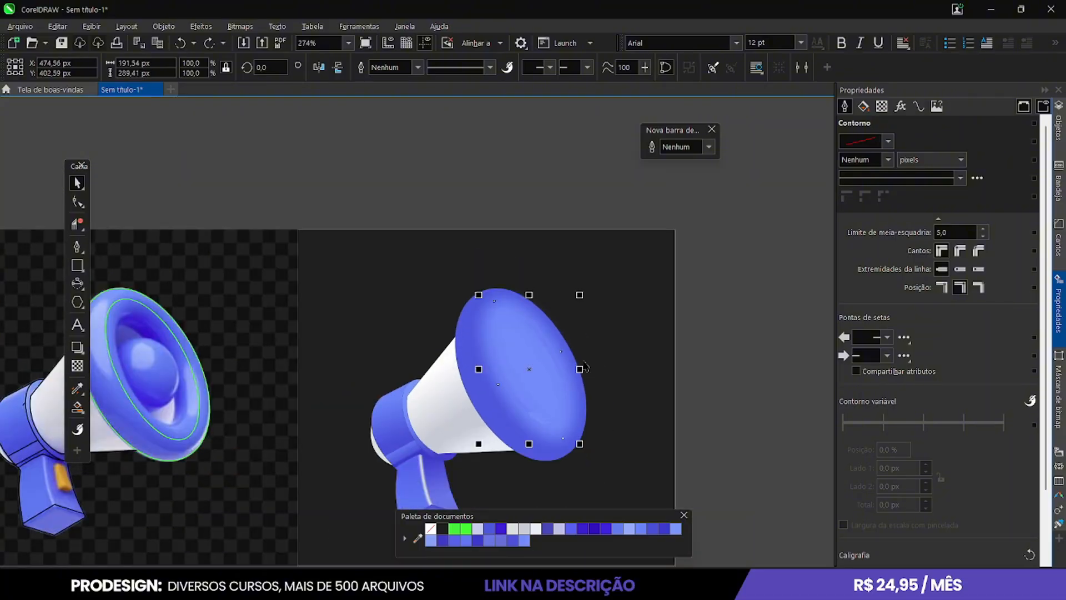
key("ctrl+z")
key("ctrl+z")
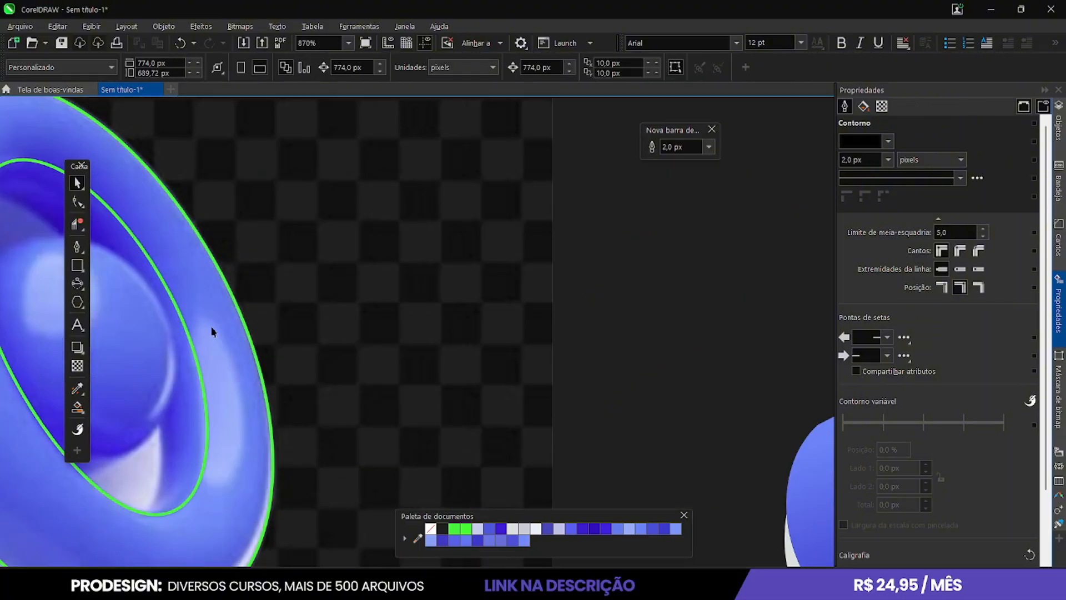
Draw a curved shading outline around the lower part of the horn's rim and place it over the flat copy
key("space")
scroll(159, 433, "up", 2)
scroll(143, 398, "down", 2)
key("space")
key("space")
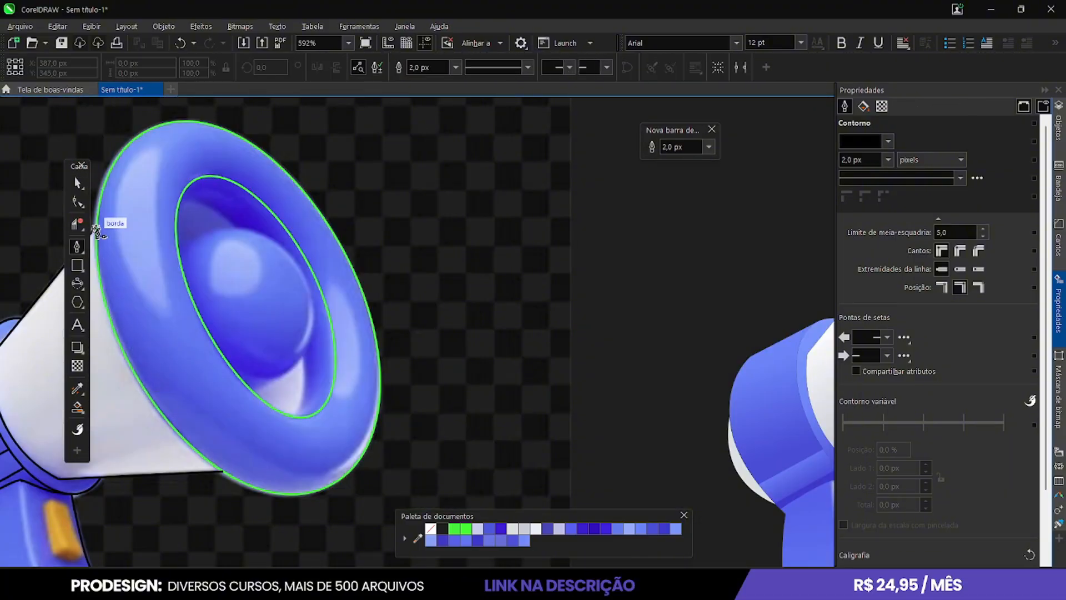
key("space")
scroll(357, 428, "down", 3)
scroll(239, 448, "up", 3)
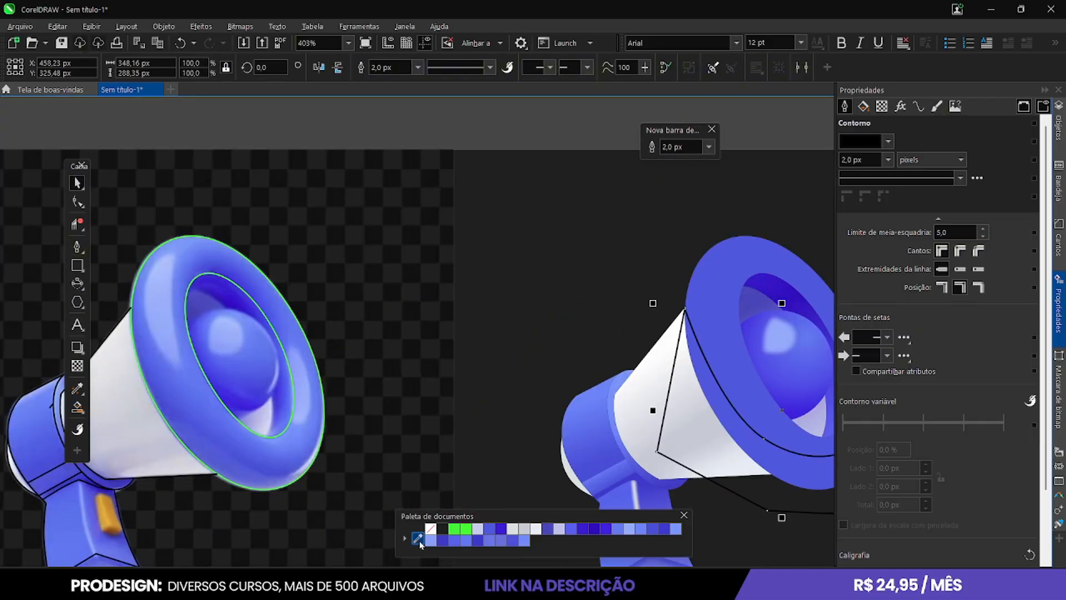
Close the shading path over the flat copy's lower rim, fill it with blue and remove its outline
scroll(276, 472, "down", 2)
scroll(566, 511, "up", 2)
left_click(487, 395)
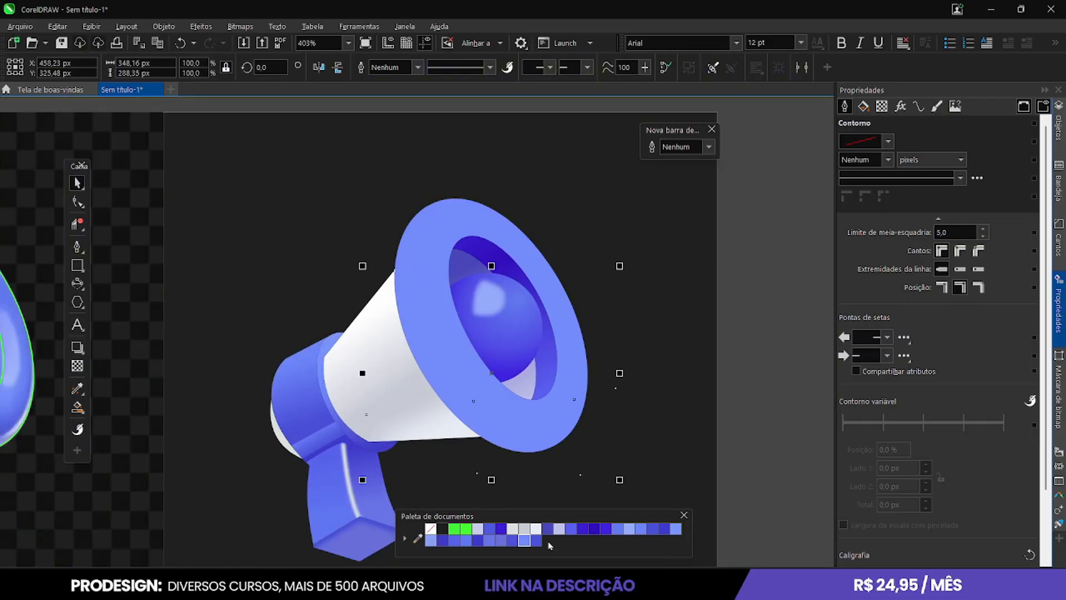
left_click(516, 525)
scroll(383, 351, "up", 4)
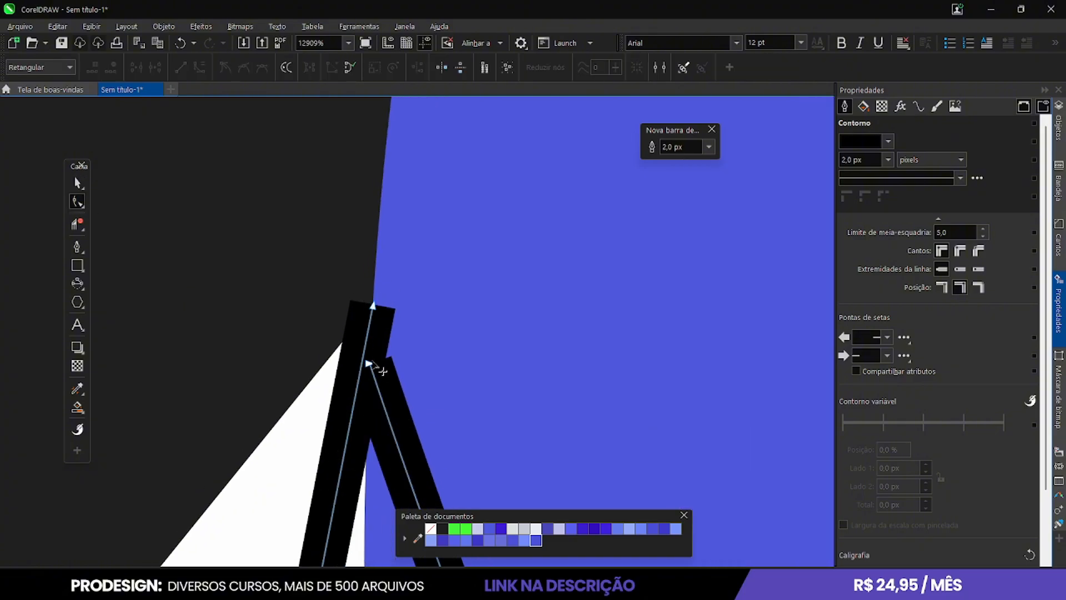
scroll(382, 351, "down", 4)
right_click(431, 529)
Fill the flat copy's rim with a lighter blue and blend the softened lower shading inside it
scroll(551, 447, "down", 3)
scroll(511, 472, "up", 3)
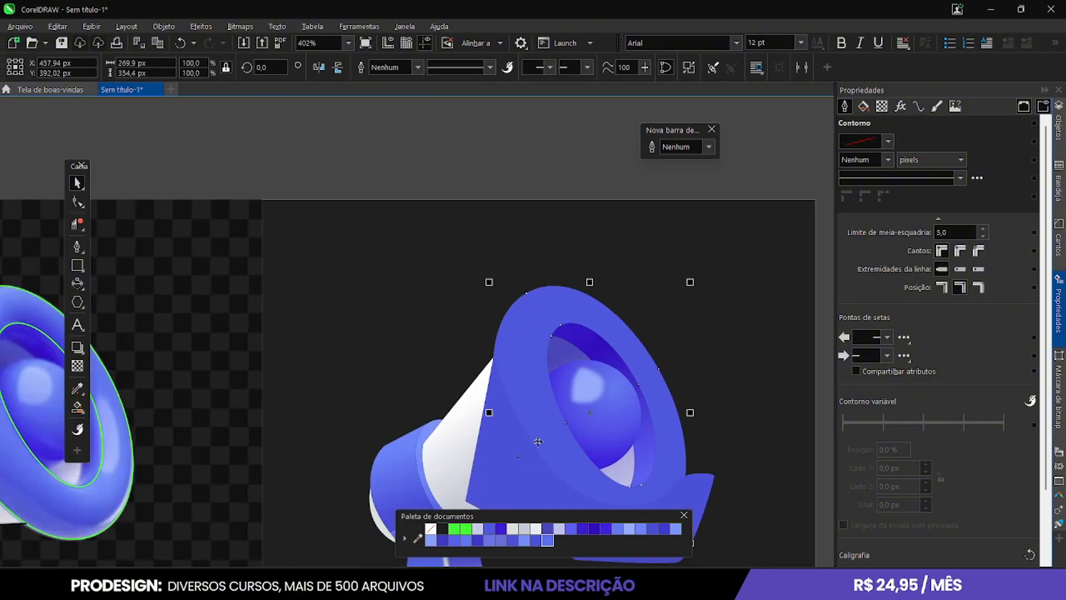
scroll(715, 405, "down", 3)
left_click(714, 405)
scroll(333, 361, "up", 4)
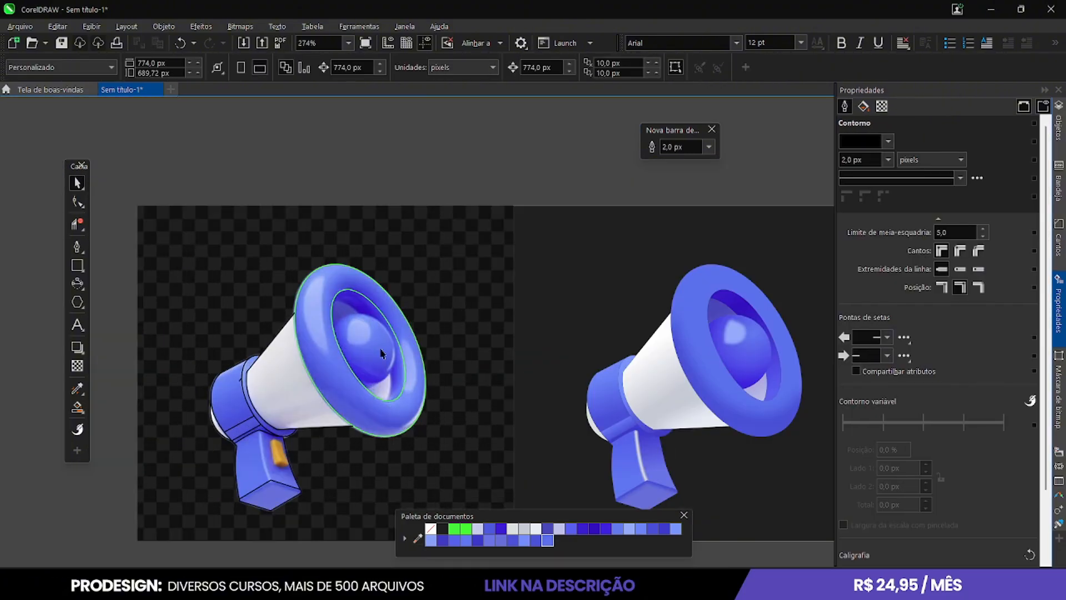
Draw a shading shape around the upper inner edge of the reference rim and remove its outline
left_click(78, 248)
left_click(329, 426)
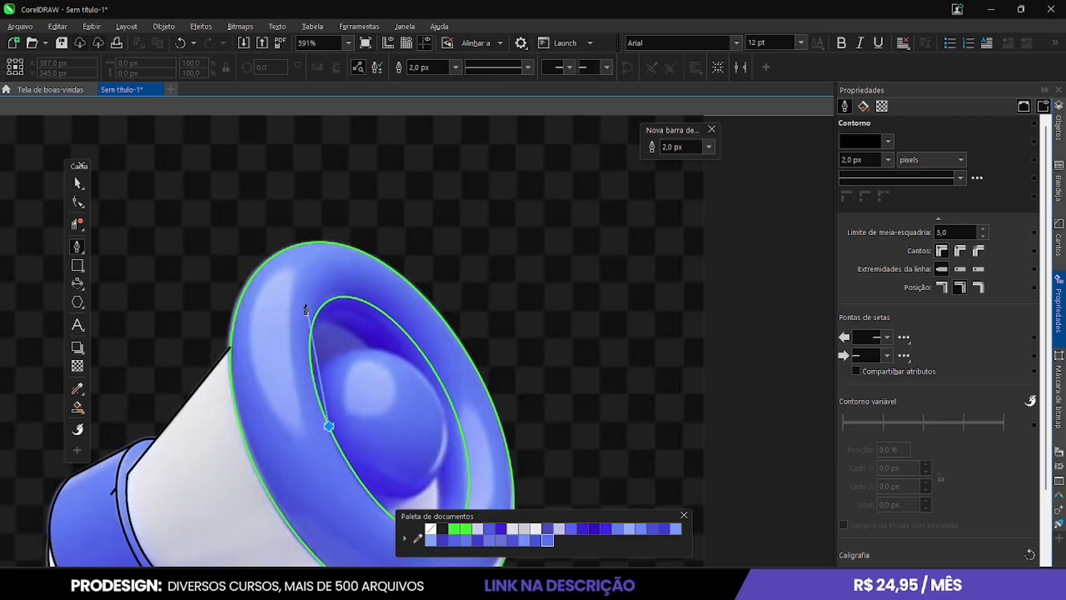
left_click(333, 426)
key("space")
left_click(431, 535)
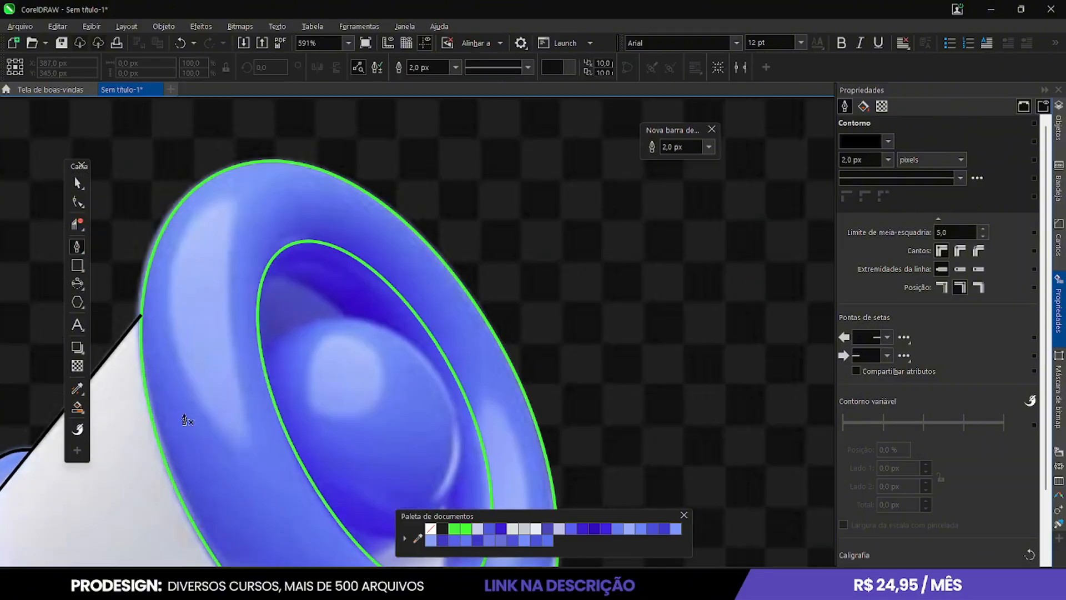
Trace the long highlight on the rim's left side, about 49 × 154 px, and blur it on the flat copy
left_click_drag(183, 411, 188, 227)
left_click_drag(274, 168, 274, 179)
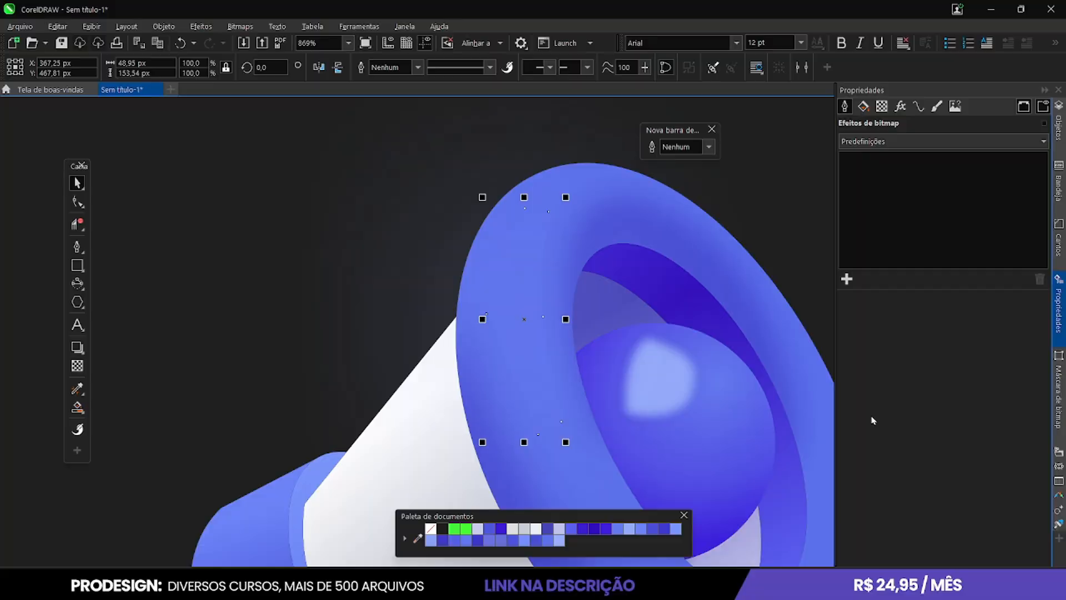
left_click_drag(858, 327, 876, 331)
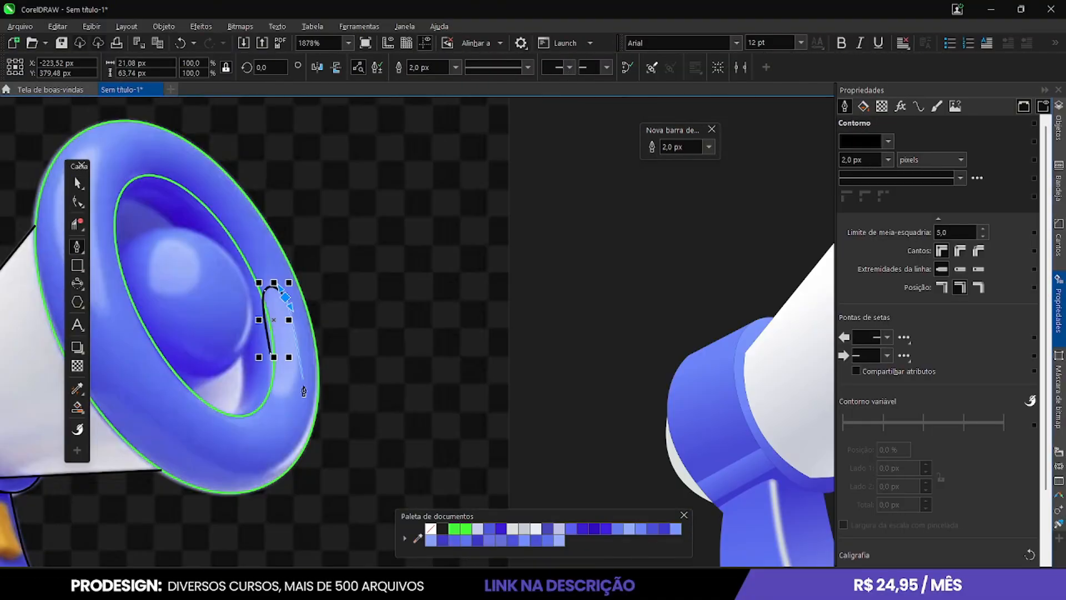
Trace the smaller highlight on the rim's right side, about 34 × 104 px, and soften it with a Gaussian blur
scroll(304, 392, "up", 5)
left_click_drag(294, 304, 295, 375)
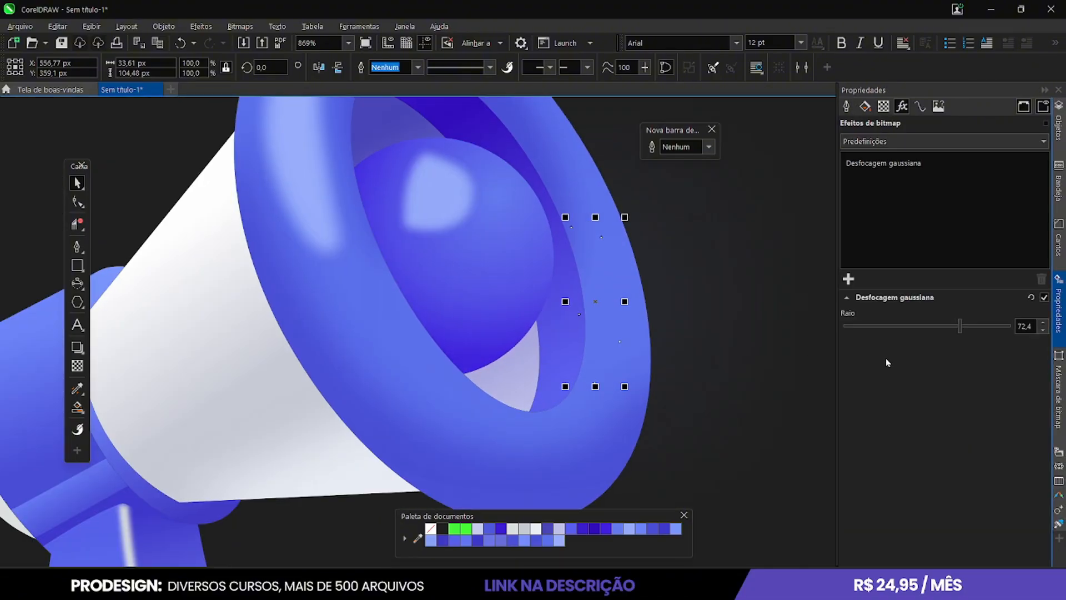
left_click_drag(886, 328, 861, 328)
scroll(680, 354, "down", 3)
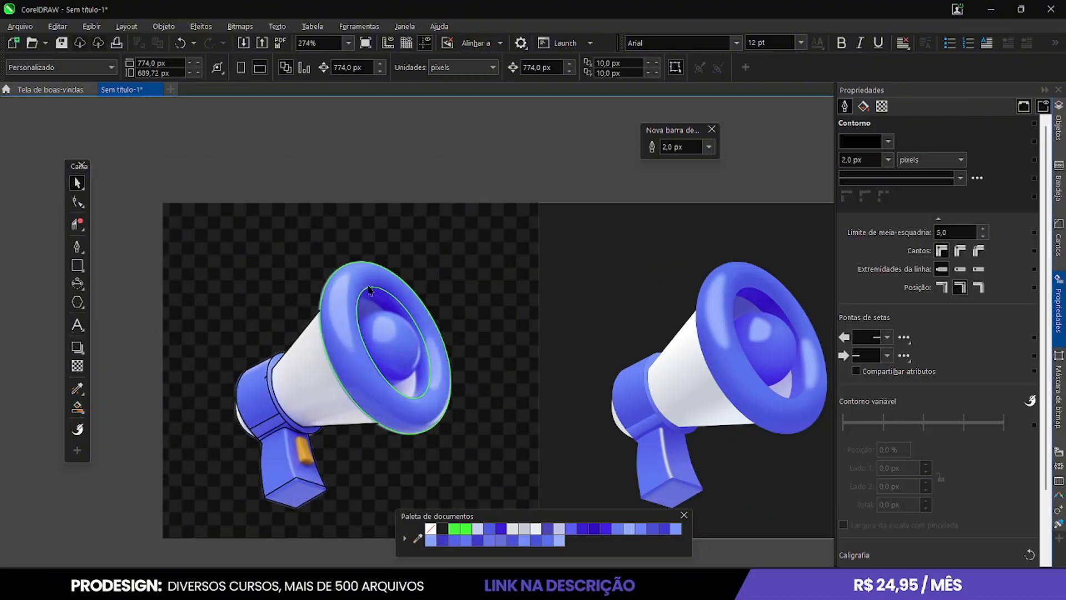
Draw a closed curved shape about 142 × 172 px around the upper part of the reference horn's inner opening
scroll(370, 290, "up", 5)
key("p")
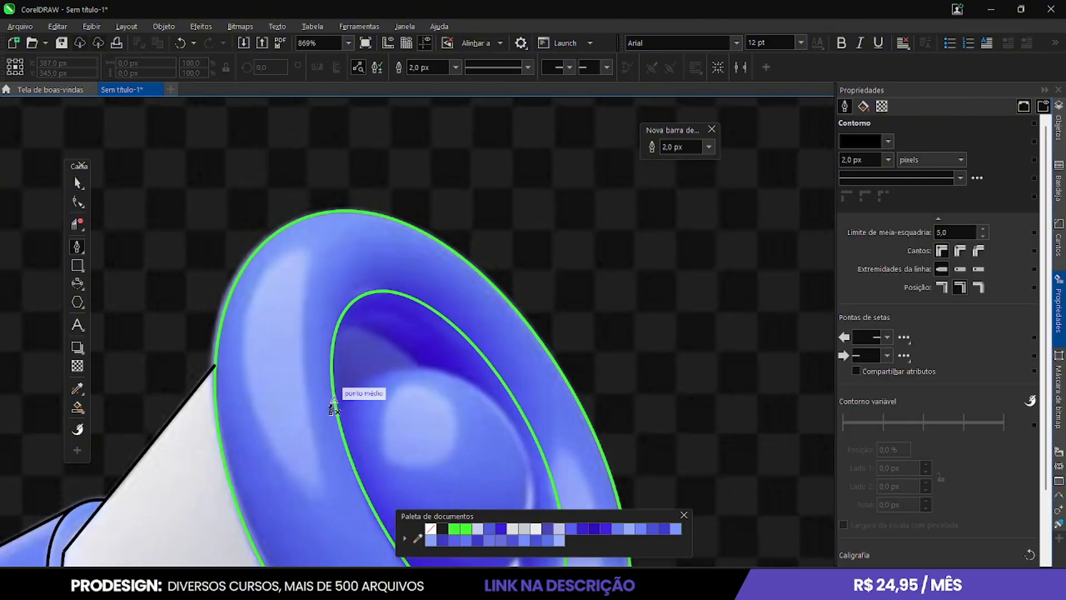
left_click(340, 294)
left_click(476, 303)
left_click(552, 477)
left_click(436, 508)
left_click(341, 430)
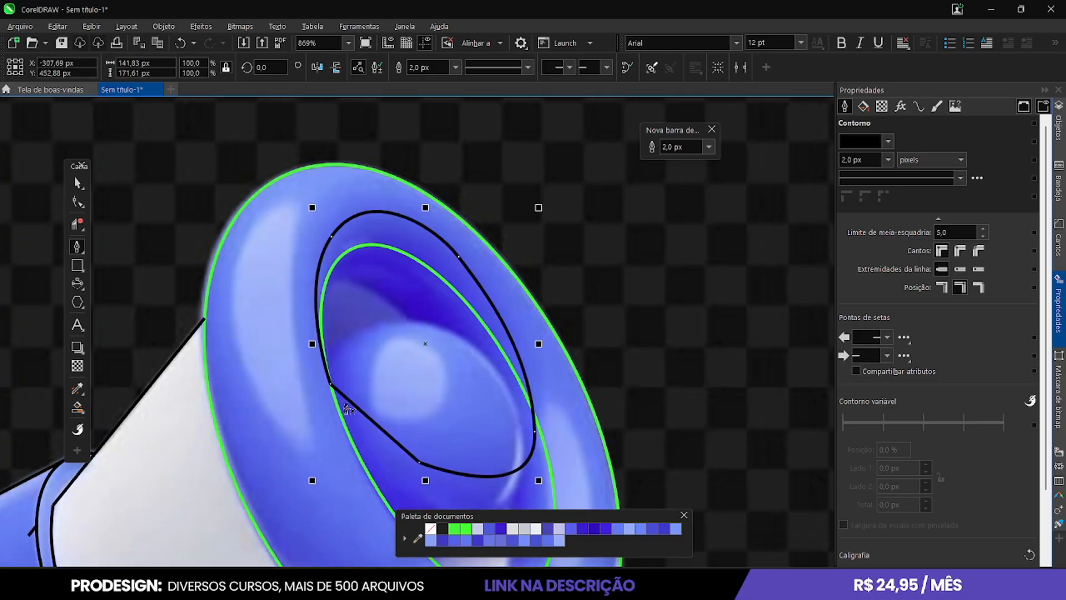
key("space")
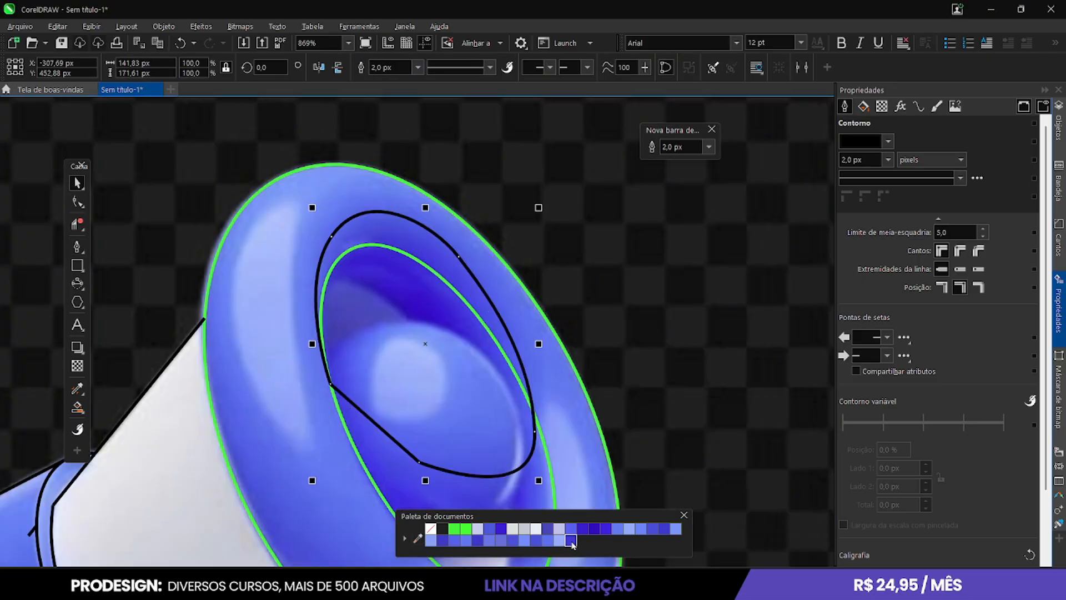
Fill the inner-opening shape with dark blue, remove its outline and apply a Gaussian blur with a radius of about 9.8
left_click(571, 541)
right_click(431, 528)
scroll(730, 304, "down", 5)
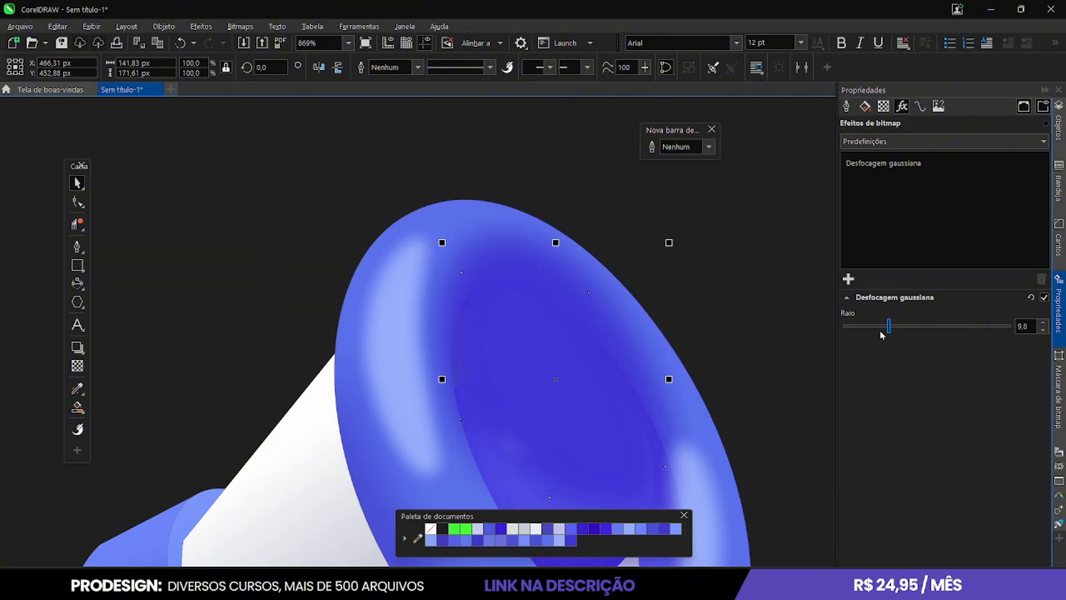
scroll(158, 286, "down", 3)
Draw a large curved shape about 247 × 294 px around the upper part of the reference rim
scroll(158, 286, "up", 2)
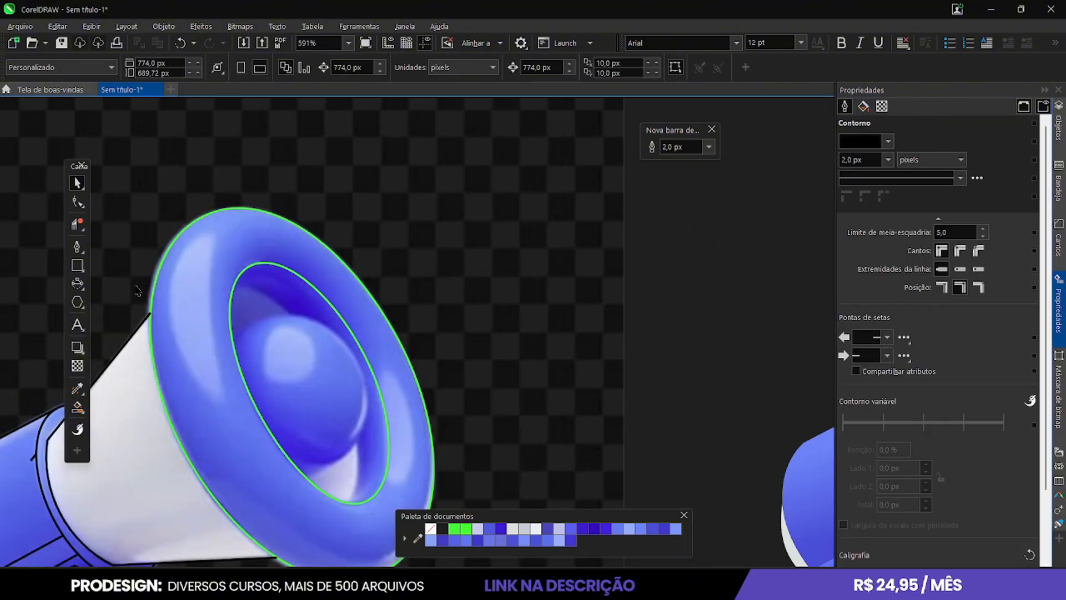
left_click(338, 501)
left_click(148, 303)
left_click_drag(288, 192, 355, 203)
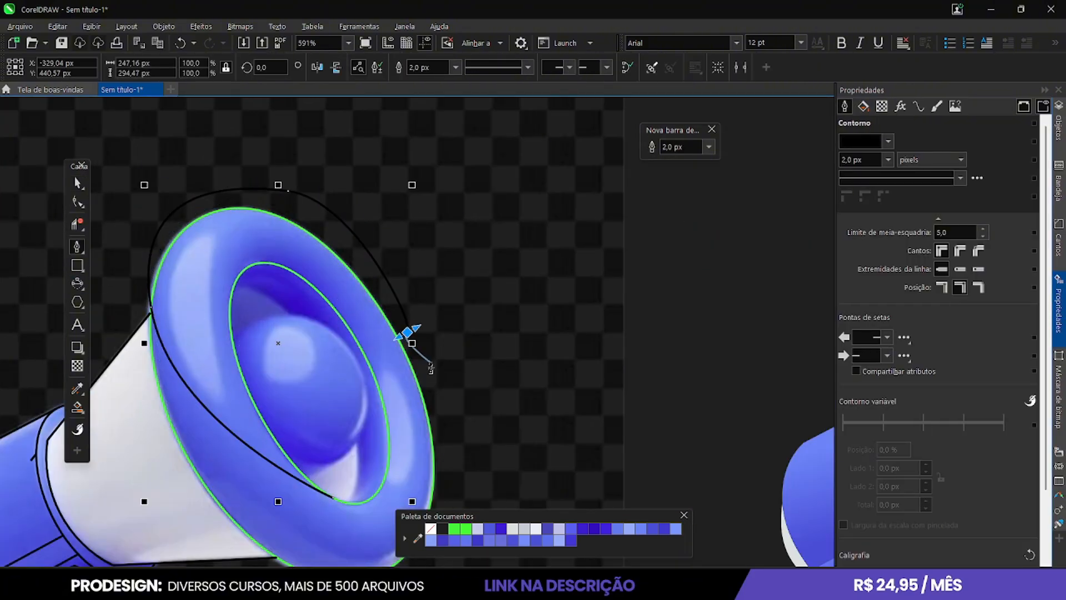
key("space")
Blend the large shading shape into the flat copy's rim and adjust the rim's uniform fill to a sampled blue
scroll(496, 435, "down", 2)
scroll(619, 392, "down", 1)
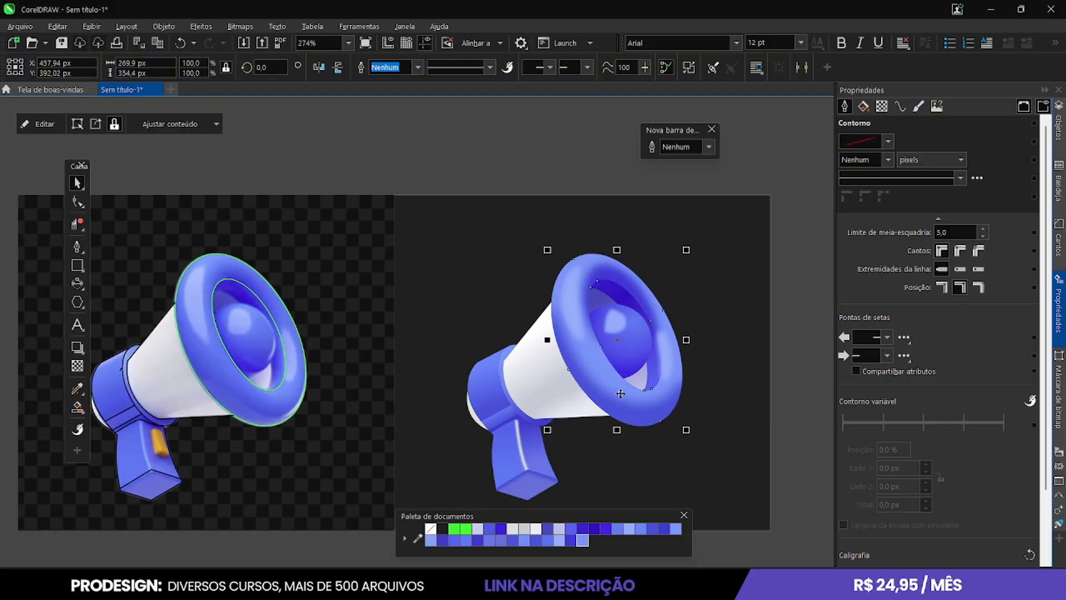
scroll(638, 345, "up", 1)
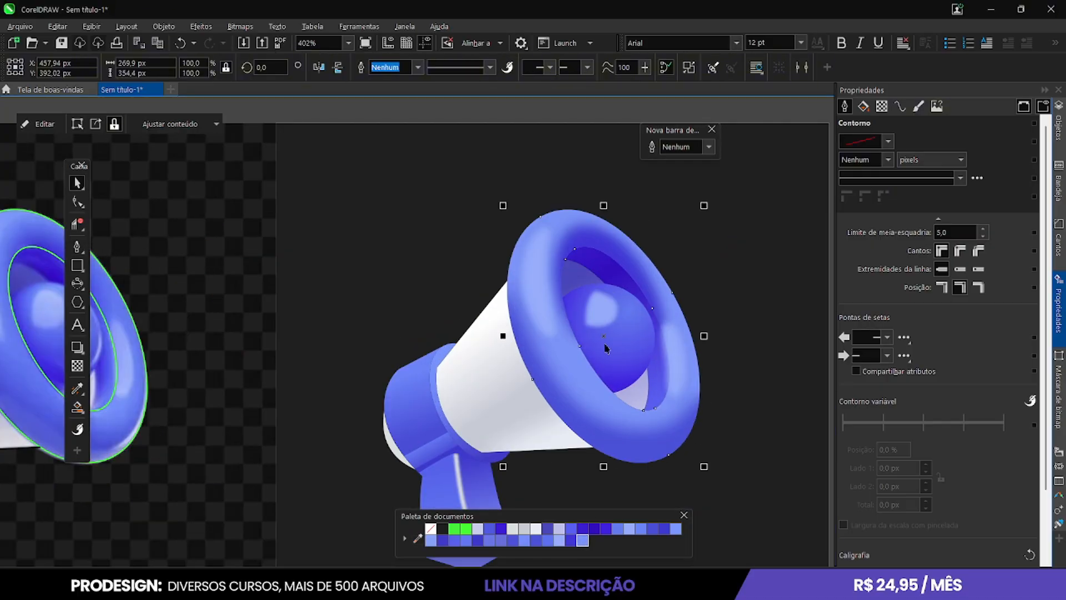
key("shift+F11")
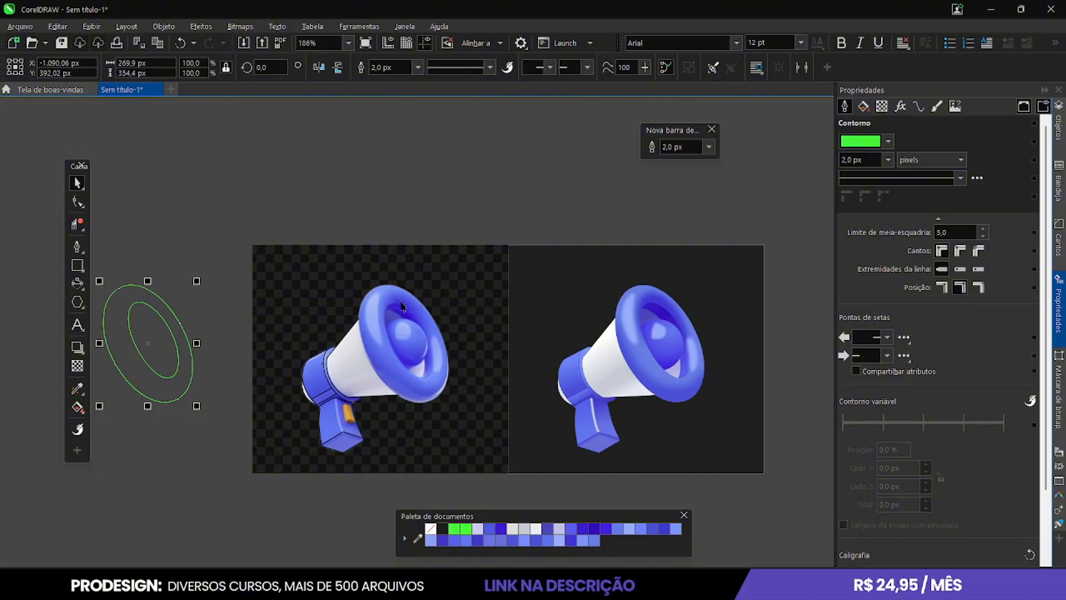
Recolour the outer node of the elliptical gradient around the flat copy's horn opening with a blue sampled from the reference ball
left_click(645, 376)
key("g")
left_click(694, 322)
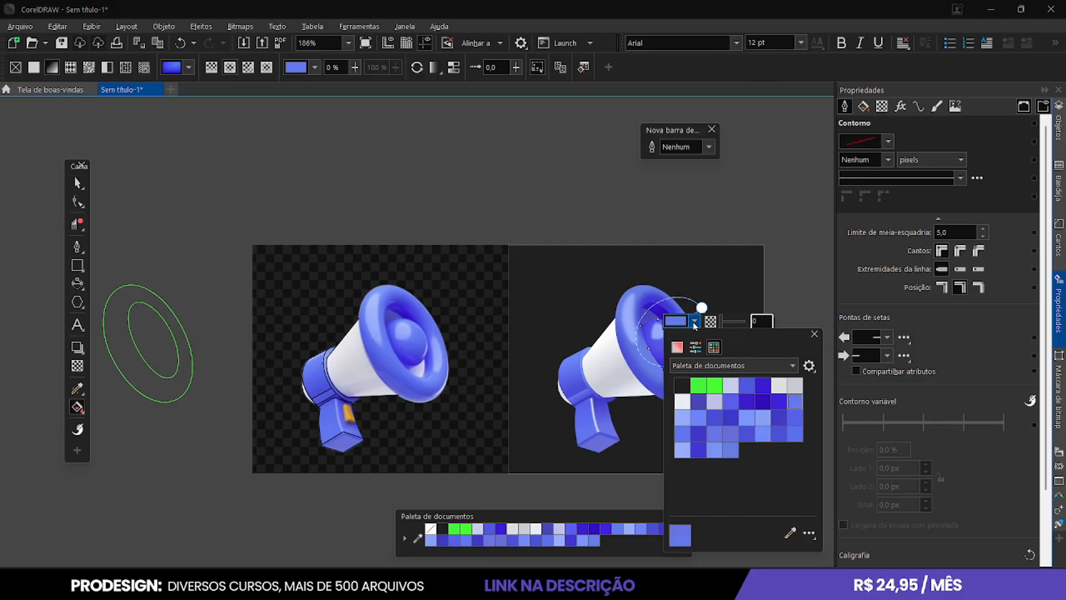
left_click(419, 323)
left_click(78, 183)
left_click(278, 192)
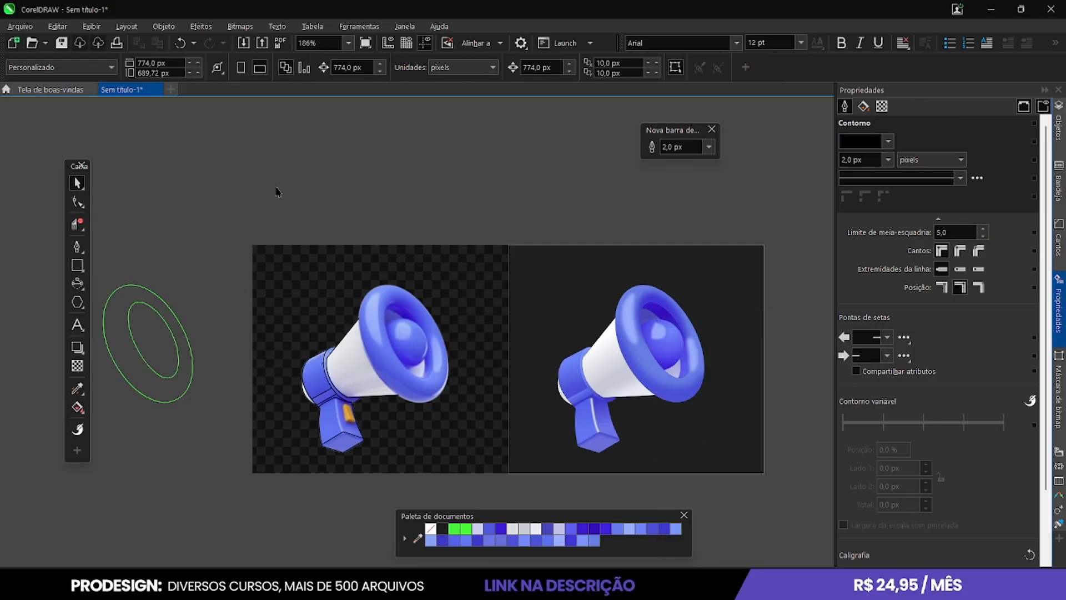
key("ctrl+z")
Draw a narrow highlight about 14 × 92 px along the collar's ring and place it on the flat copy with a 3.0 Gaussian blur
left_click(351, 496)
scroll(331, 300, "up", 3)
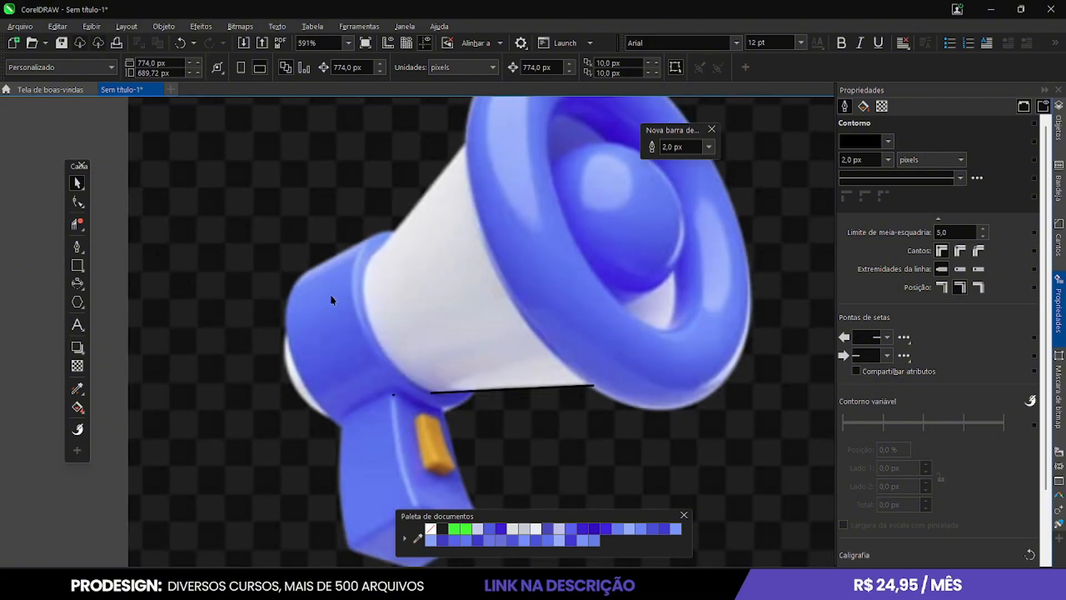
scroll(314, 284, "down", 1)
scroll(315, 284, "up", 4)
left_click(376, 336)
scroll(435, 228, "down", 1)
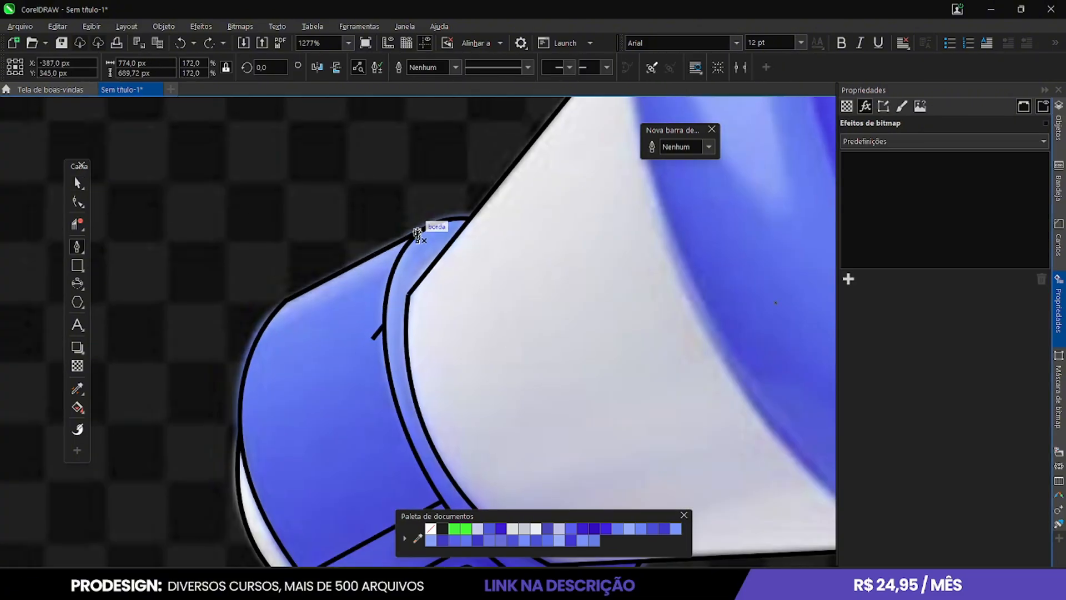
left_click(383, 223)
scroll(356, 210, "down", 2)
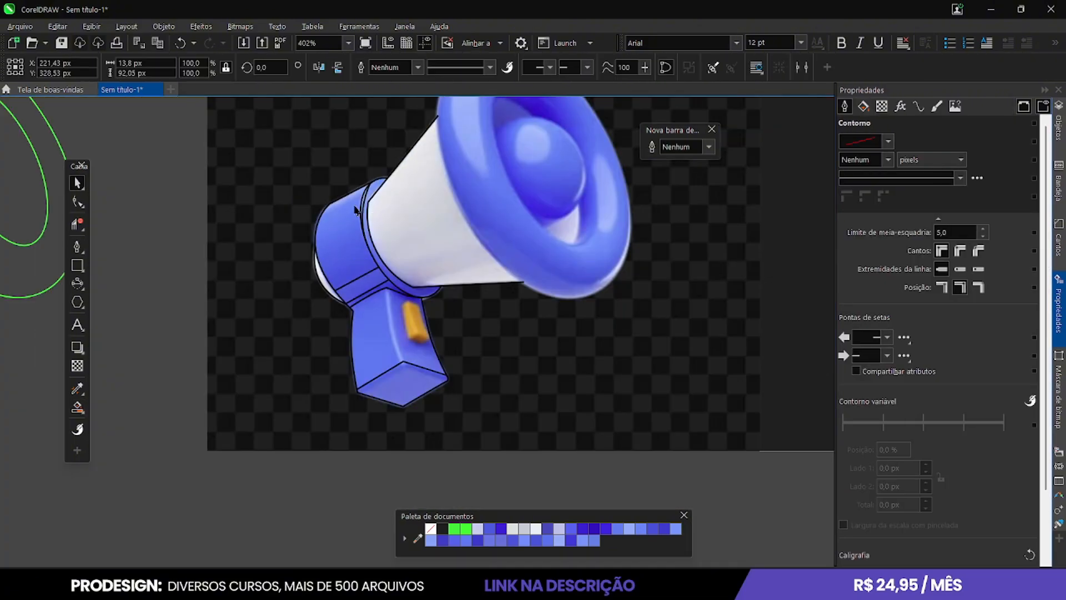
scroll(567, 214, "up", 2)
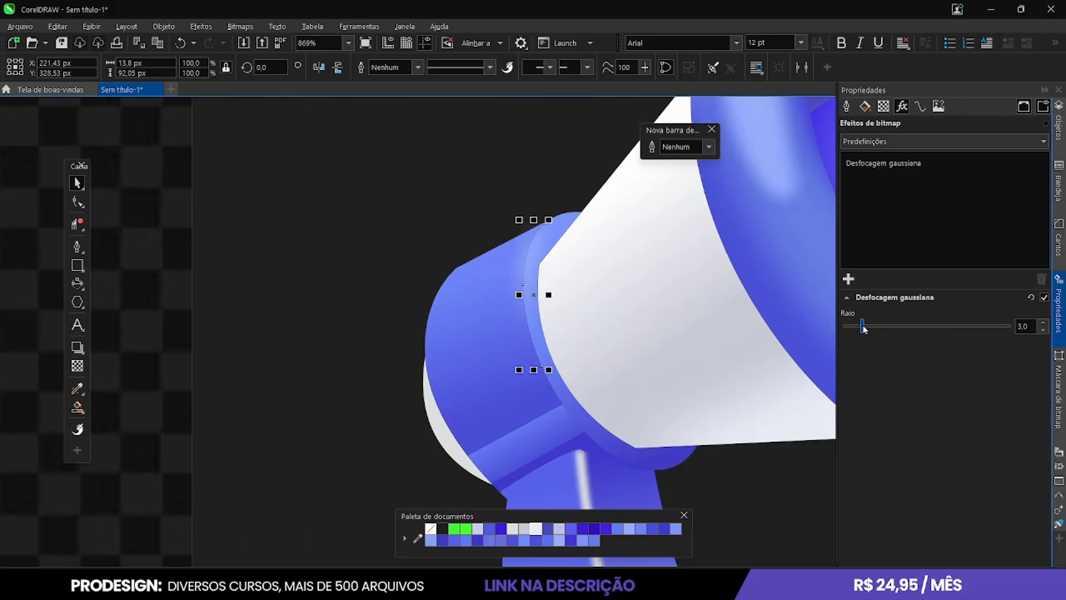
scroll(432, 506, "down", 3)
left_click(328, 500)
Trace the closed outer contour of the orange button on the reference handle, curving its long sides
scroll(190, 435, "up", 6)
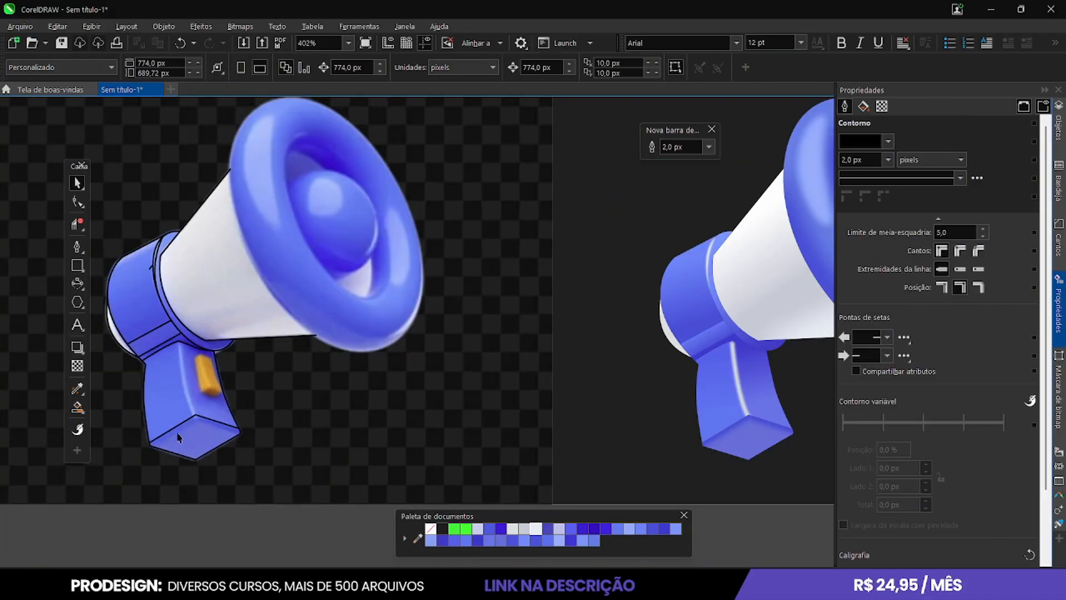
left_click(136, 168)
left_click_drag(190, 387, 257, 403)
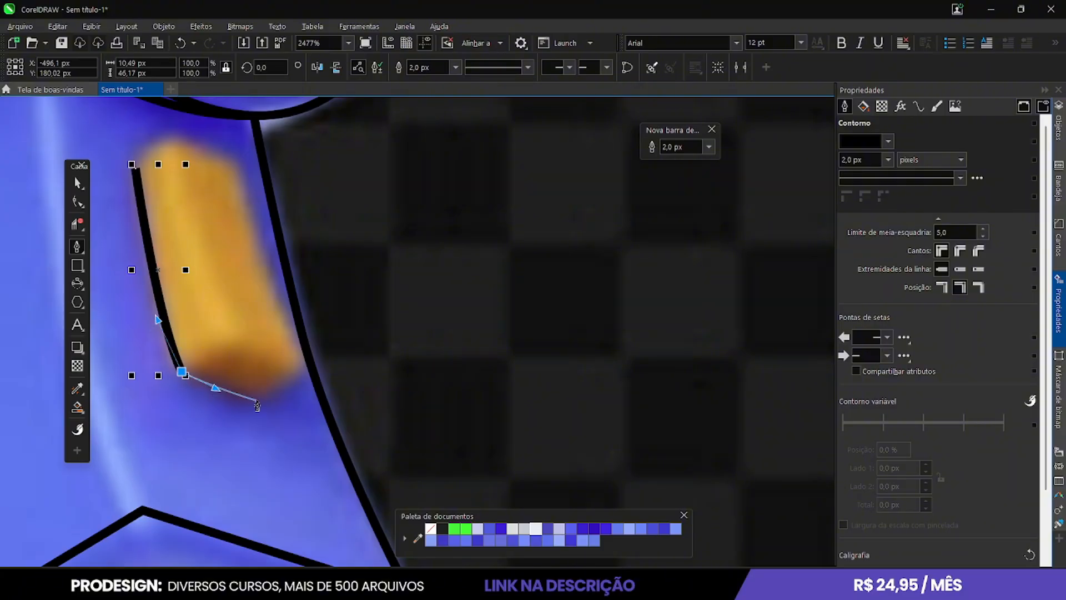
left_click_drag(239, 169, 226, 133)
left_click(171, 218)
left_click(137, 243)
Trace the button's inner edges, with a curved line down its length and two lines bounding its bottom face
left_click(171, 218)
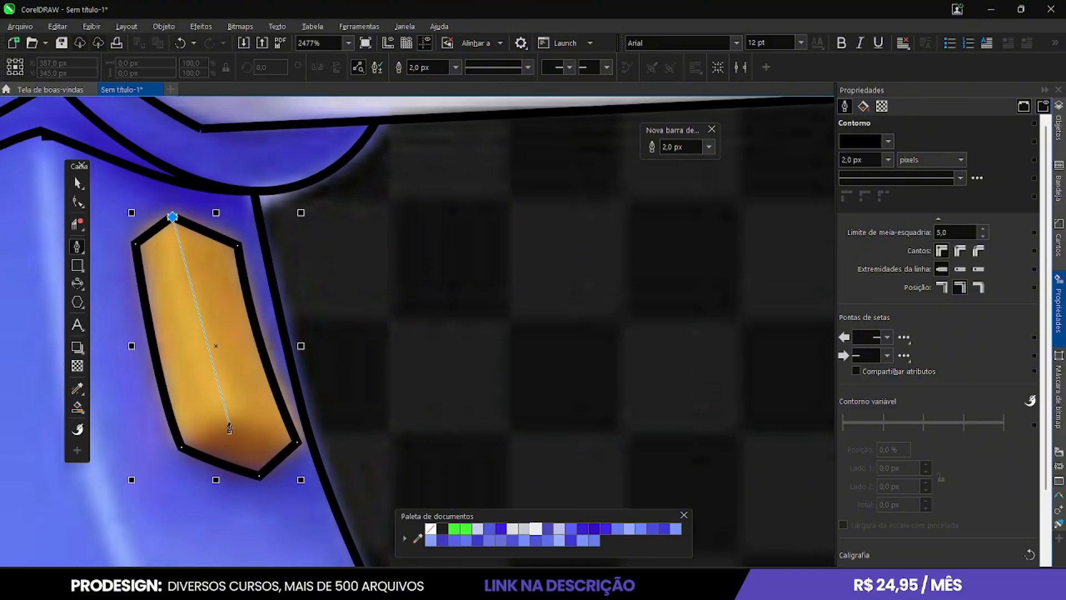
left_click_drag(239, 429, 268, 492)
key("Escape")
left_click(182, 447)
left_click(230, 412)
left_click(297, 442)
Create fill shapes for the button's front and side faces and colour them orange
key("space")
left_click(230, 340)
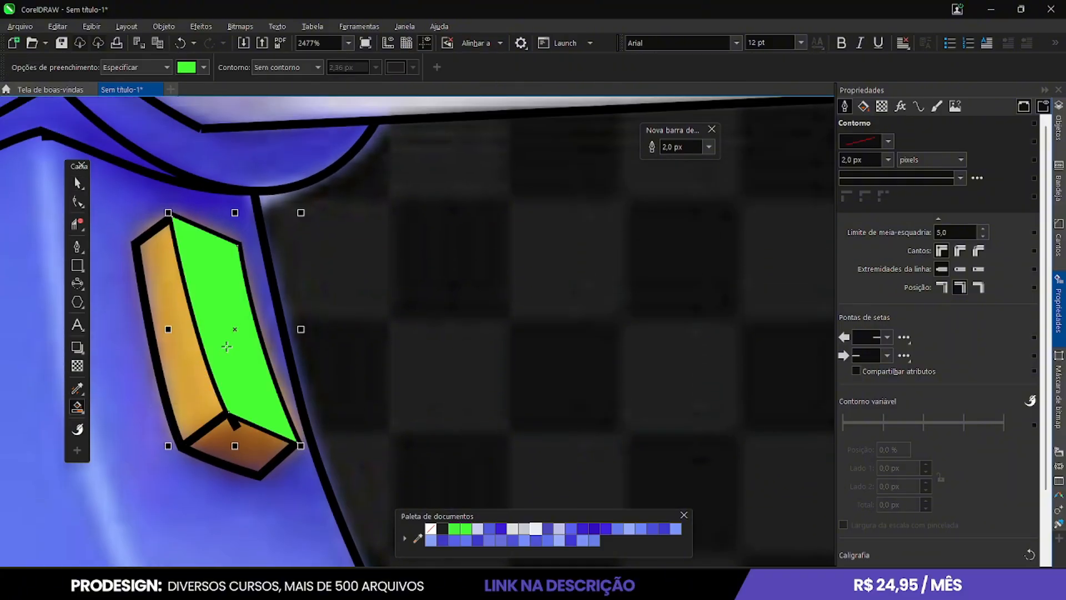
left_click(173, 322)
key("space")
left_click(221, 307, "shift")
scroll(213, 311, "down", 5)
left_click(606, 540)
Create a fill shape for the button's bottom face, move it to the flat copy and sample brown for it from the reference
key("space")
left_click(362, 422)
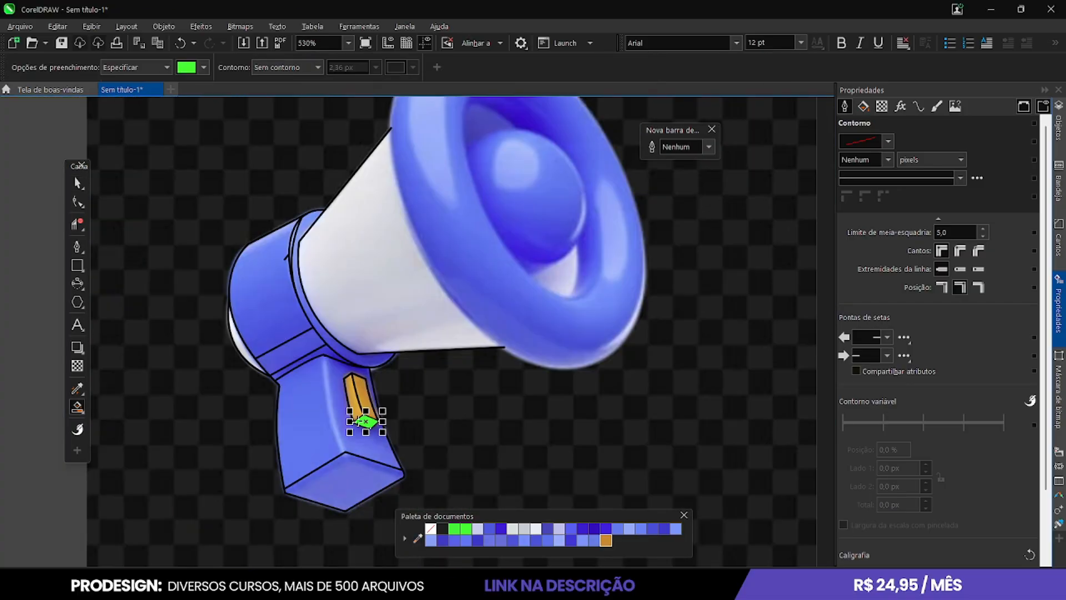
key("Right")
scroll(367, 425, "up", 3)
left_click(418, 539)
left_click(339, 401)
scroll(489, 401, "down", 5)
key("space")
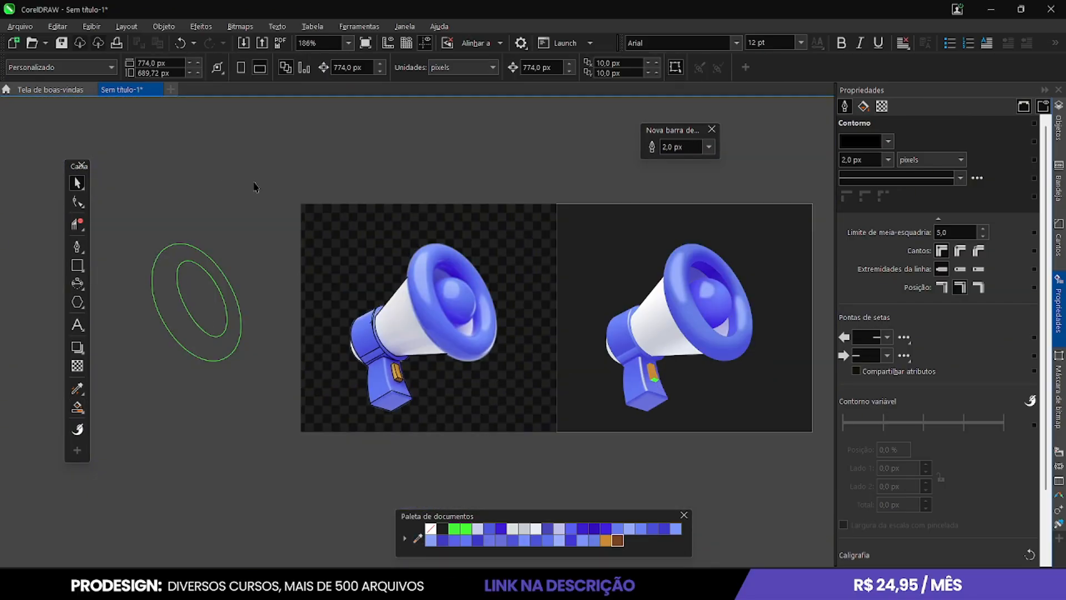
Shade the side face of the flat copy's button with a gradient from light orange to darker orange
scroll(631, 400, "up", 4)
scroll(630, 387, "up", 4)
scroll(345, 367, "down", 5)
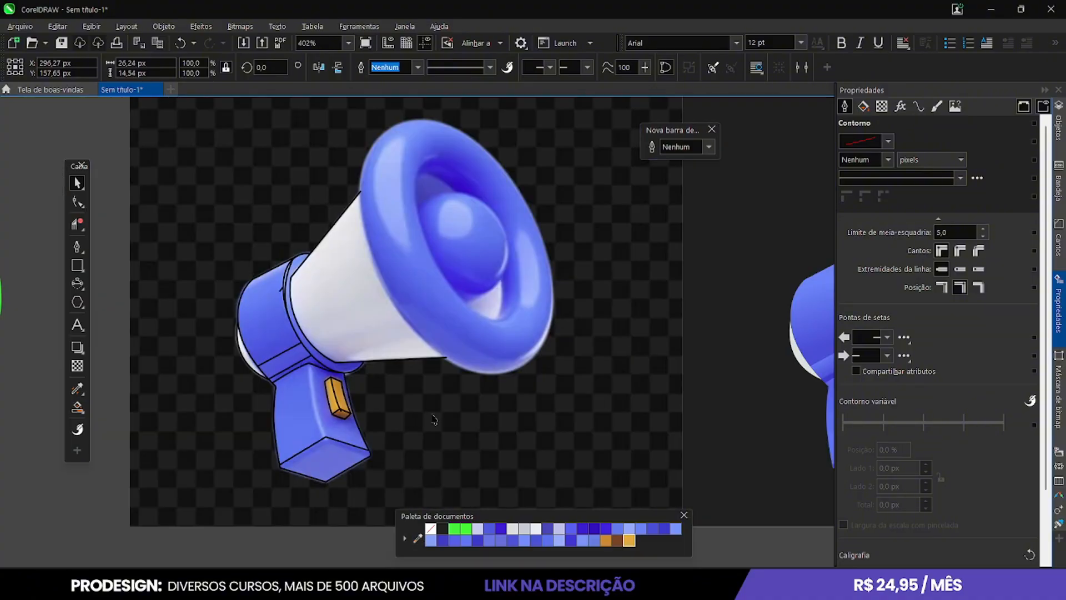
scroll(339, 363, "up", 5)
left_click(492, 323)
key("g")
Shade the button's front face with a linear gradient running between darker orange and light orange
scroll(532, 380, "down", 2)
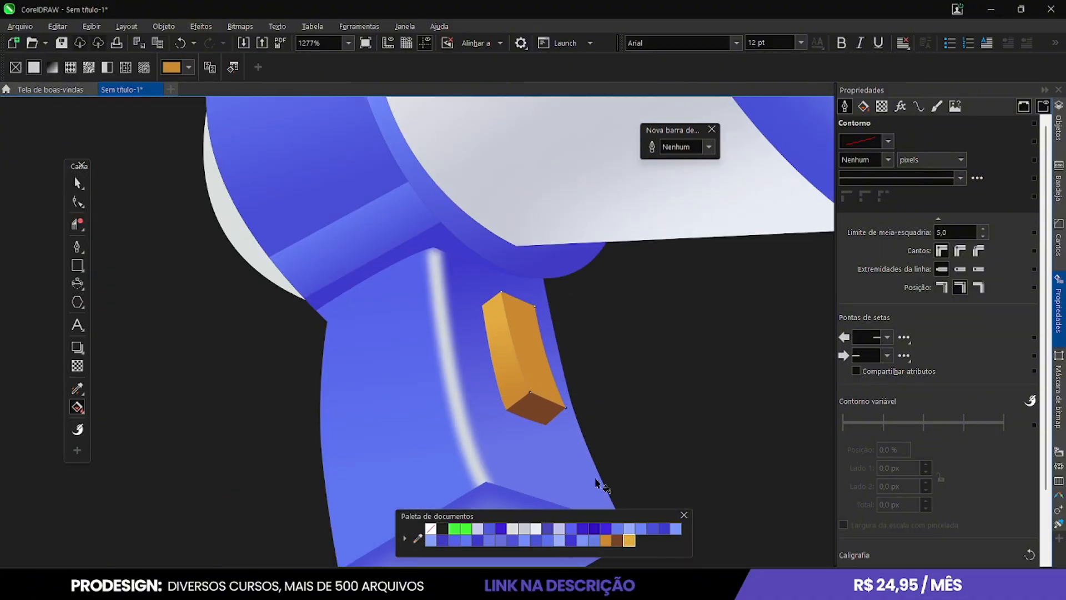
left_click_drag(547, 386, 523, 314)
left_click(629, 540)
scroll(622, 500, "down", 5)
scroll(622, 500, "up", 6)
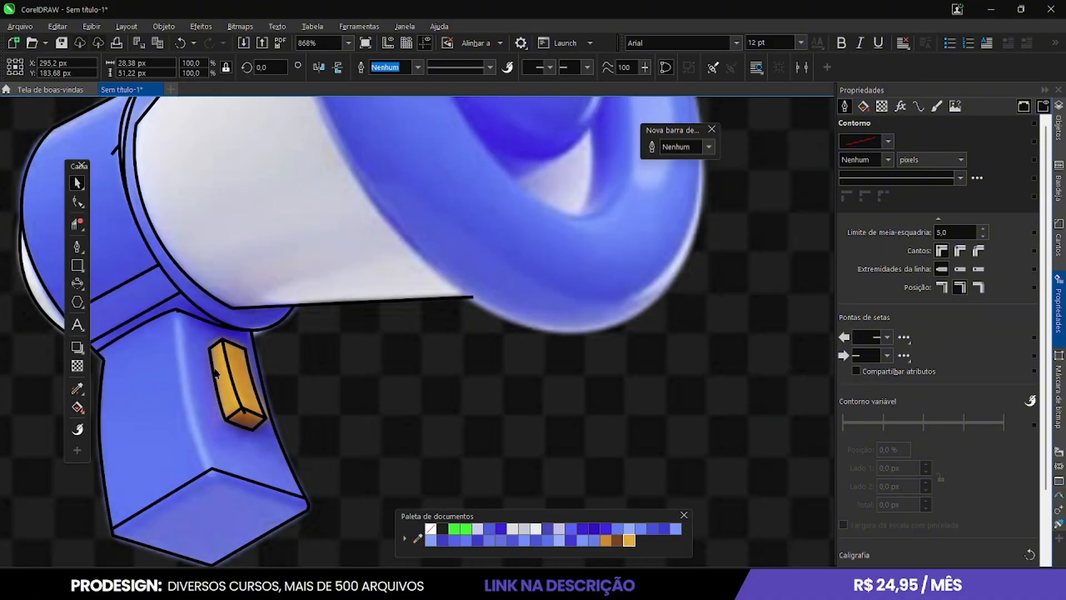
key("space")
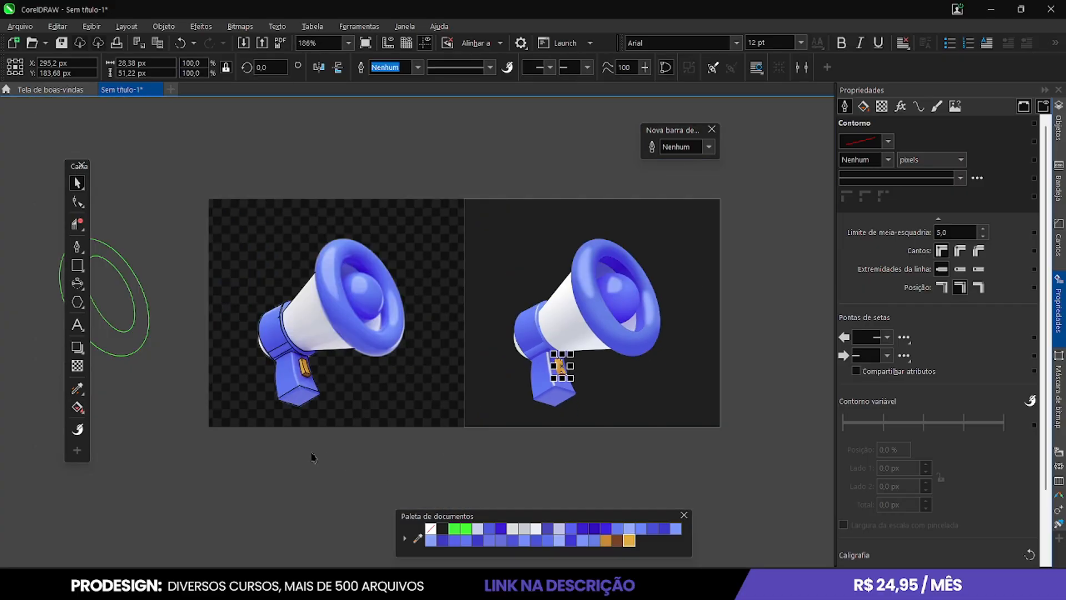
Add a thin strip about 17 × 49 px along the button's long inner edge and move it to the flat copy
scroll(304, 383, "up", 6)
scroll(264, 260, "up", 1)
left_click(263, 263)
scroll(245, 294, "down", 4)
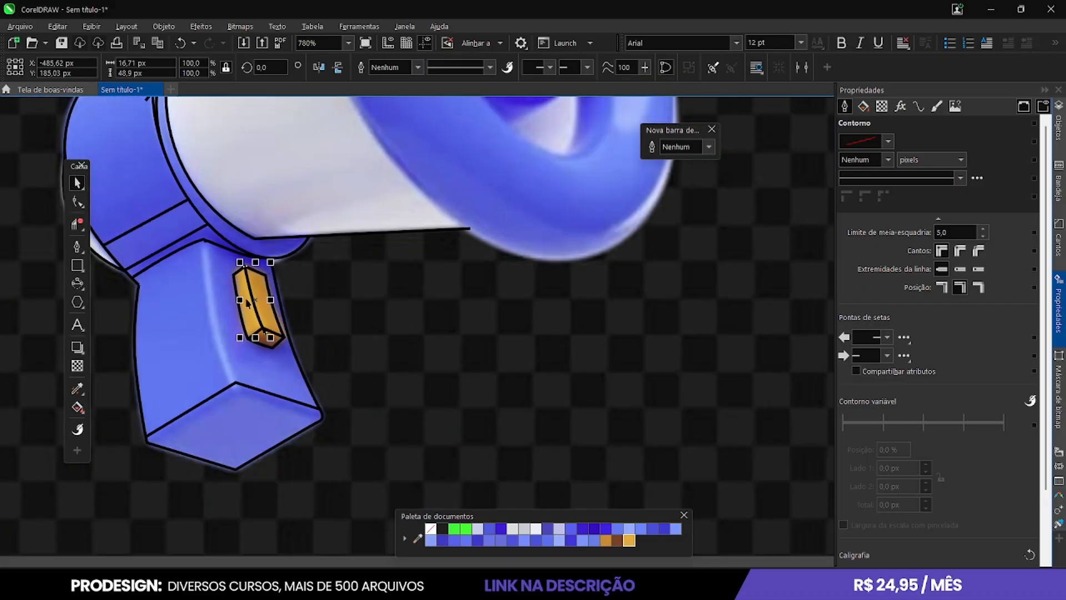
key("Right")
Fill the button's thin edge strip with light orange and leave it without an outline
scroll(243, 294, "up", 4)
left_click(418, 539)
left_click(311, 347)
scroll(312, 349, "down", 8)
scroll(618, 348, "up", 8)
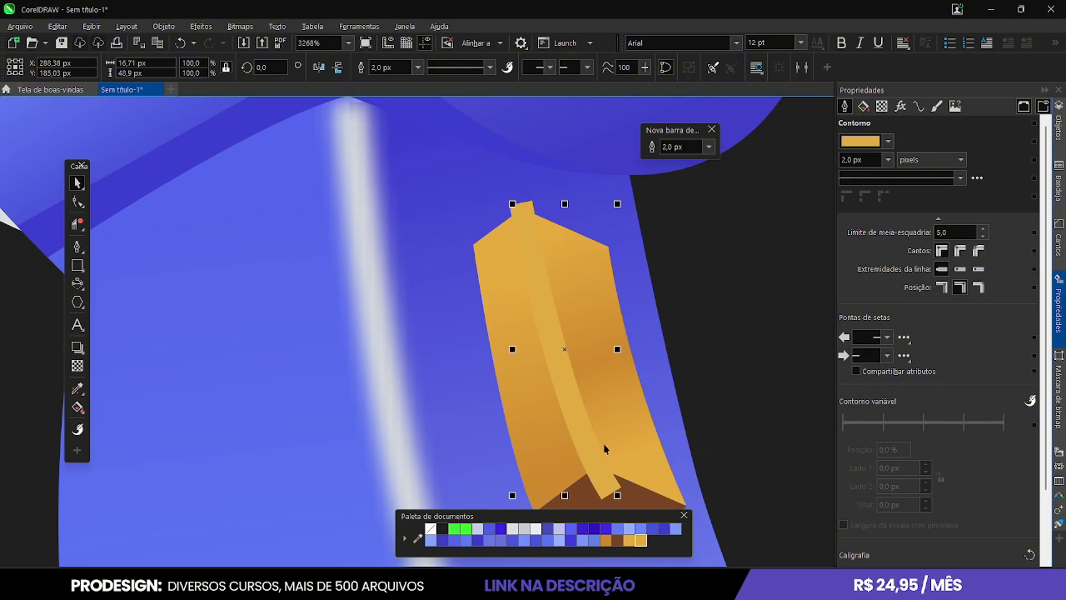
left_click(630, 540)
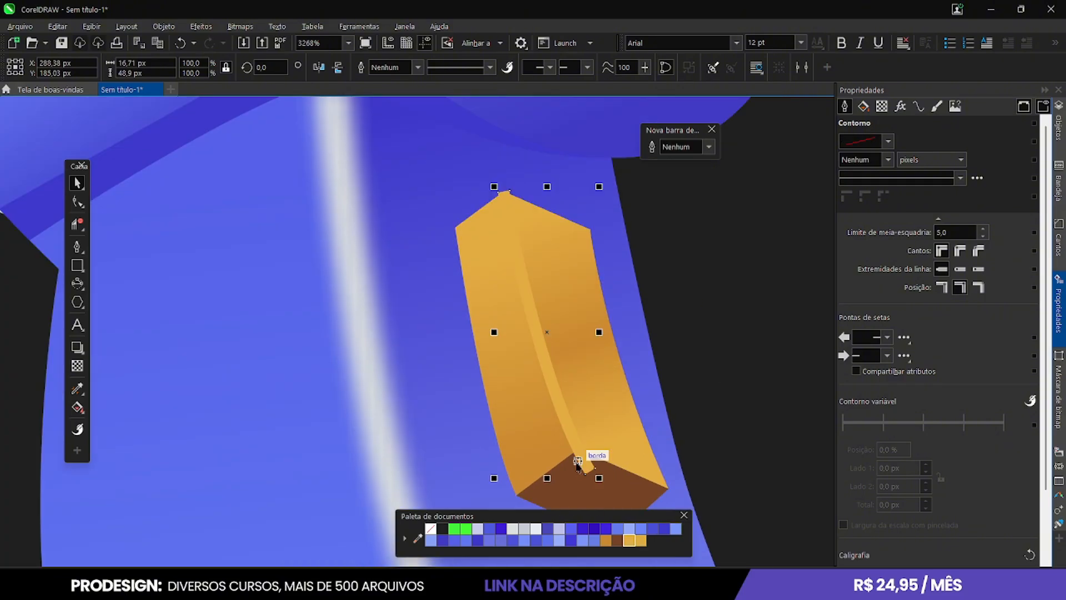
Soften the button's edge strip with a Gaussian blur of radius 0.7
scroll(578, 465, "up", 1)
key("ctrl+r")
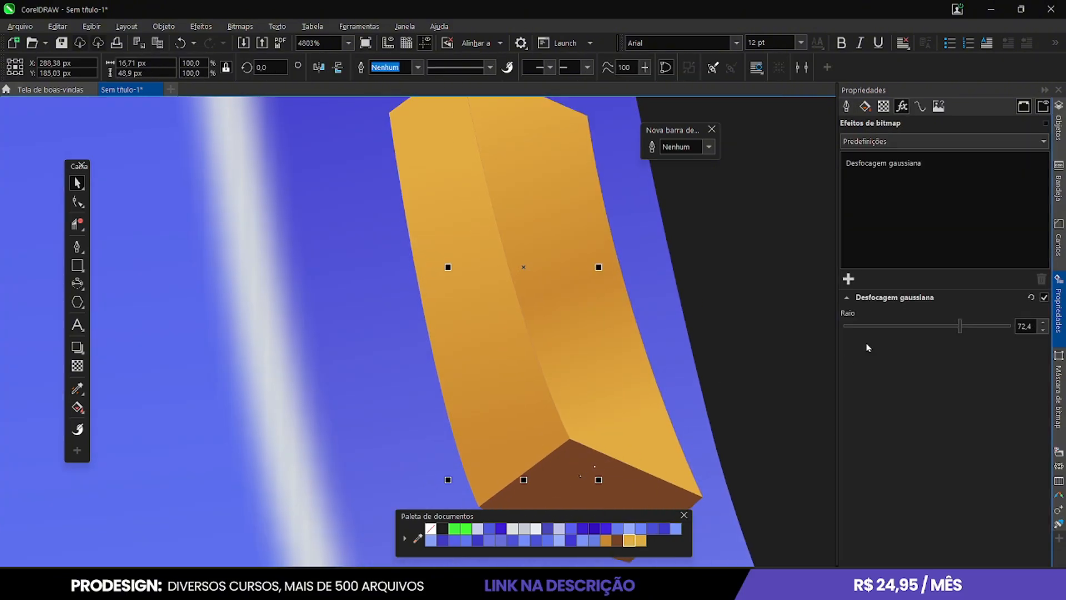
scroll(495, 345, "down", 1)
Bring the button's brown bottom face to the front and group it with the blurred edge strip
left_click(583, 447)
key("shift+Page_Up")
left_click(533, 364, "shift")
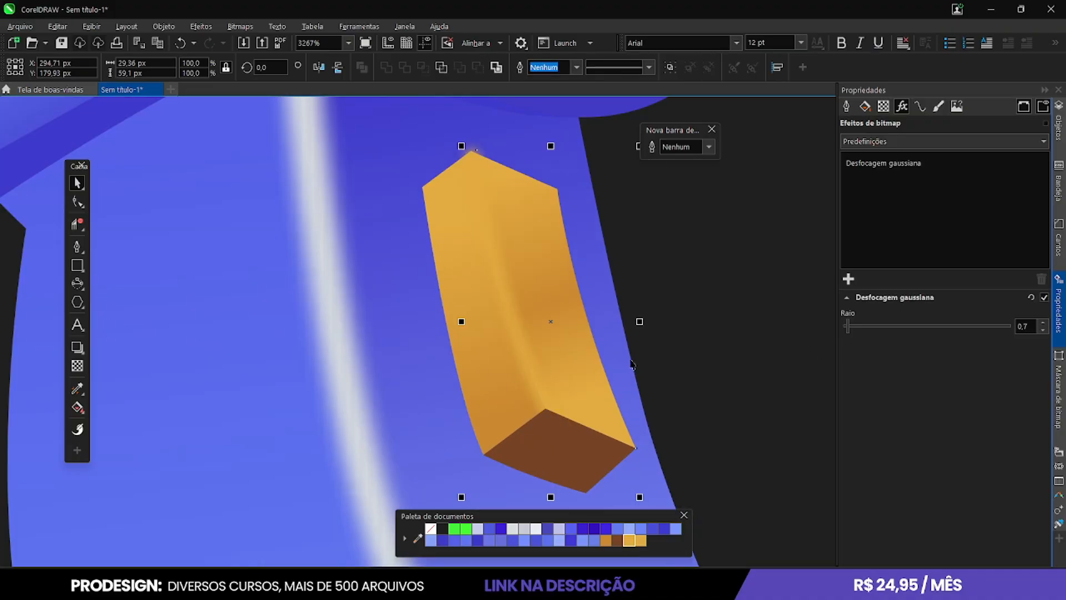
key("ctrl+g")
scroll(523, 311, "down", 7)
key("Escape")
Place the two green rim outlines over the rim of the reference megaphone as guides
scroll(395, 328, "up", 4)
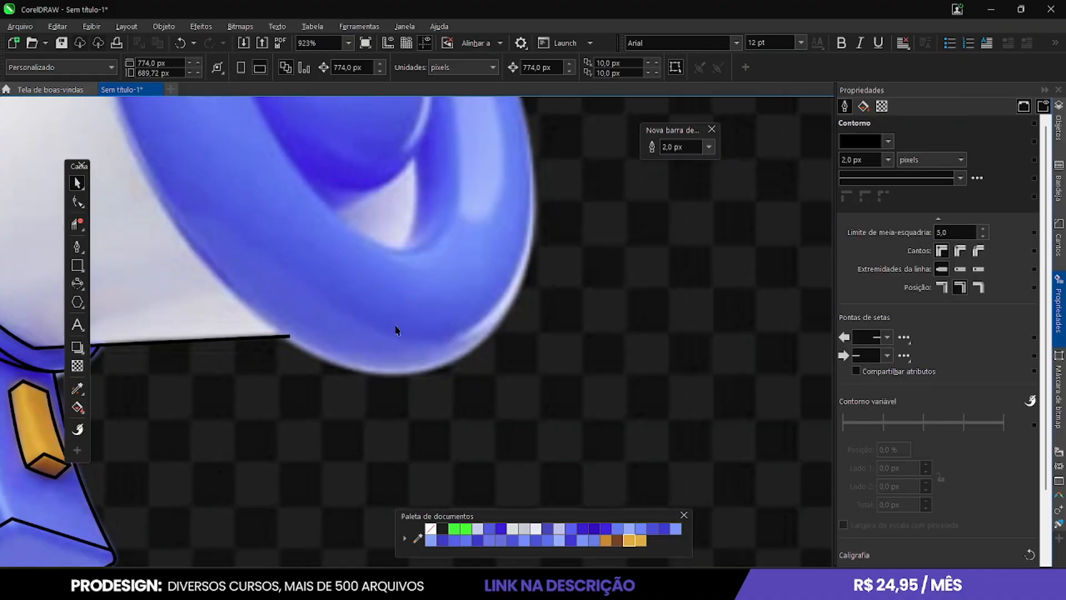
scroll(395, 331, "down", 1)
key("p")
key("space")
scroll(378, 383, "down", 4)
left_click(124, 335)
left_click(143, 342, "shift")
key("Right")
scroll(392, 380, "up", 5)
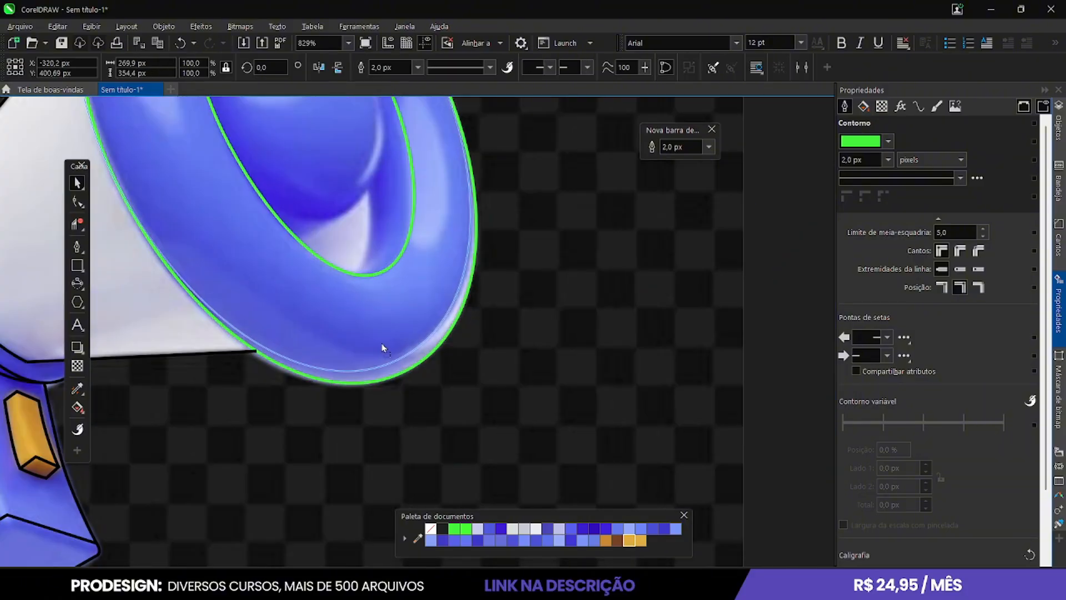
Draw a crescent highlight along the rim's lower edge, fill it with pale lilac and apply a Gaussian blur of radius 3.6
left_click_drag(274, 386, 273, 373)
left_click_drag(477, 108, 484, 107)
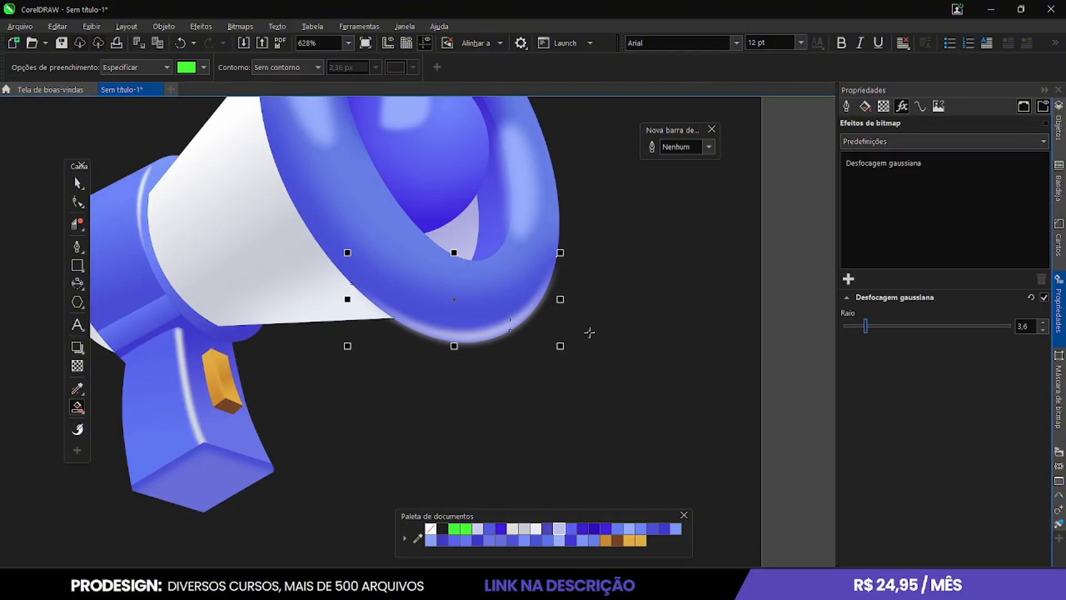
scroll(489, 334, "up", 4)
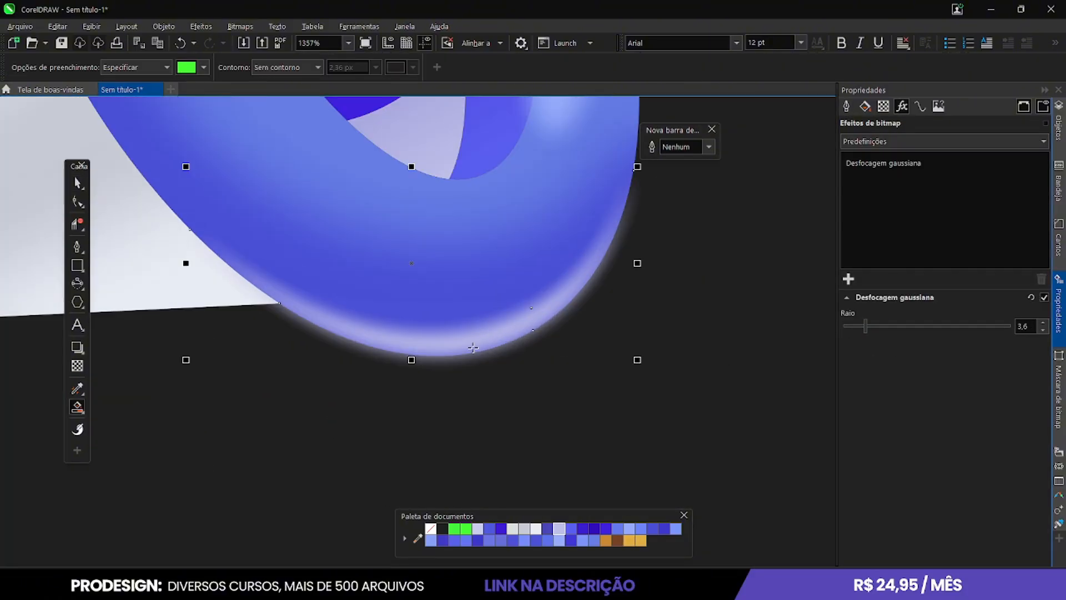
Confine the blurred pale highlight to the inside of the rim's lower edge
left_click(77, 183)
scroll(362, 336, "down", 4)
left_click(384, 319)
scroll(399, 335, "up", 6)
left_click(413, 343, "alt")
scroll(412, 344, "down", 4)
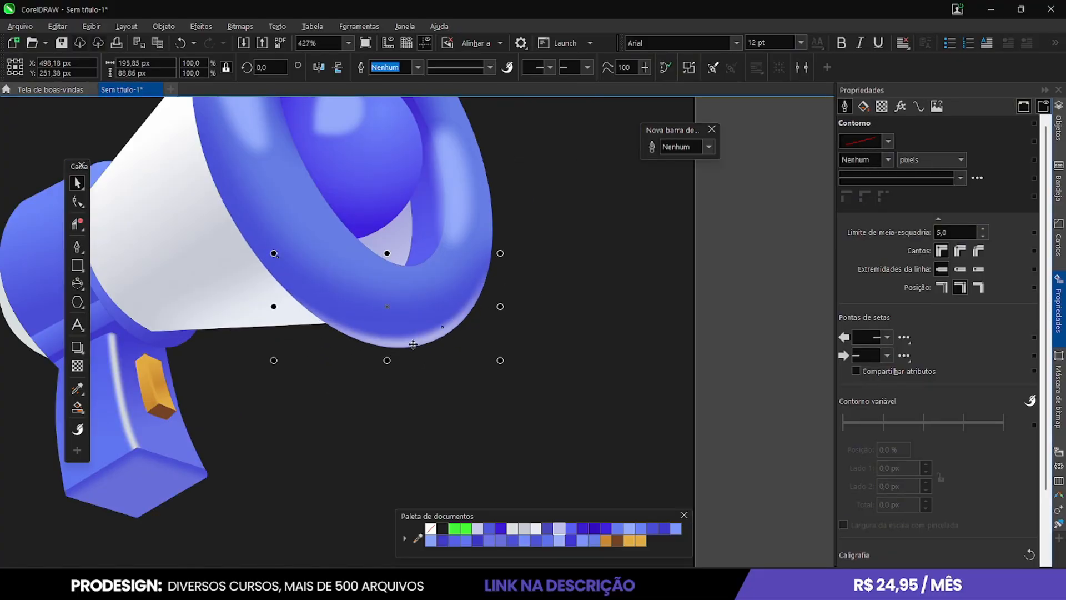
Remove the reference image and green guide outlines, and enlarge the dark background rectangle to 1086.86 × 968.51 px
left_click(154, 343)
scroll(544, 374, "up", 2)
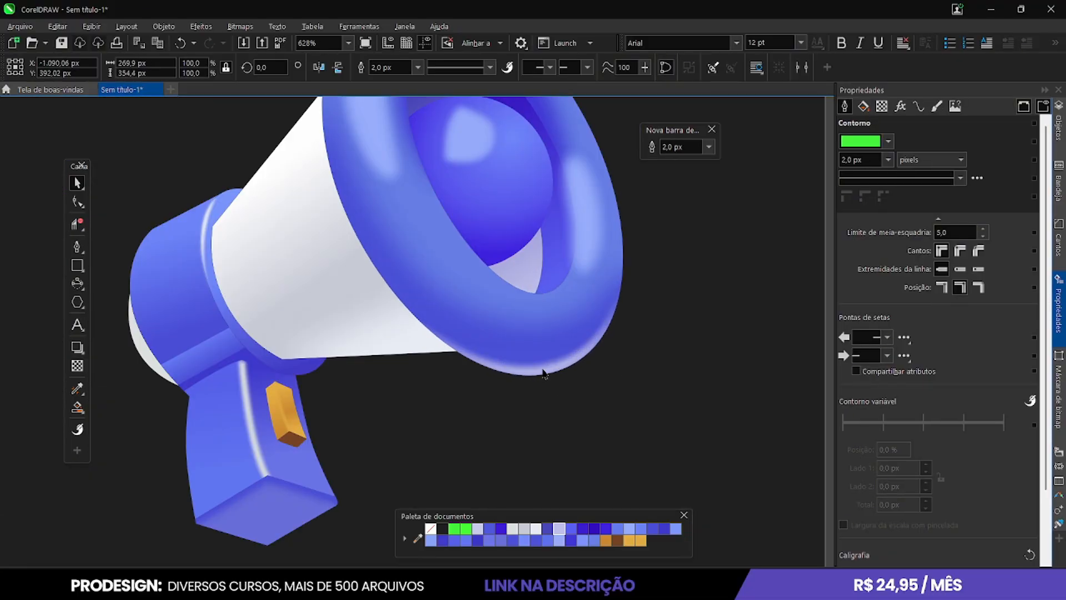
left_click(537, 378)
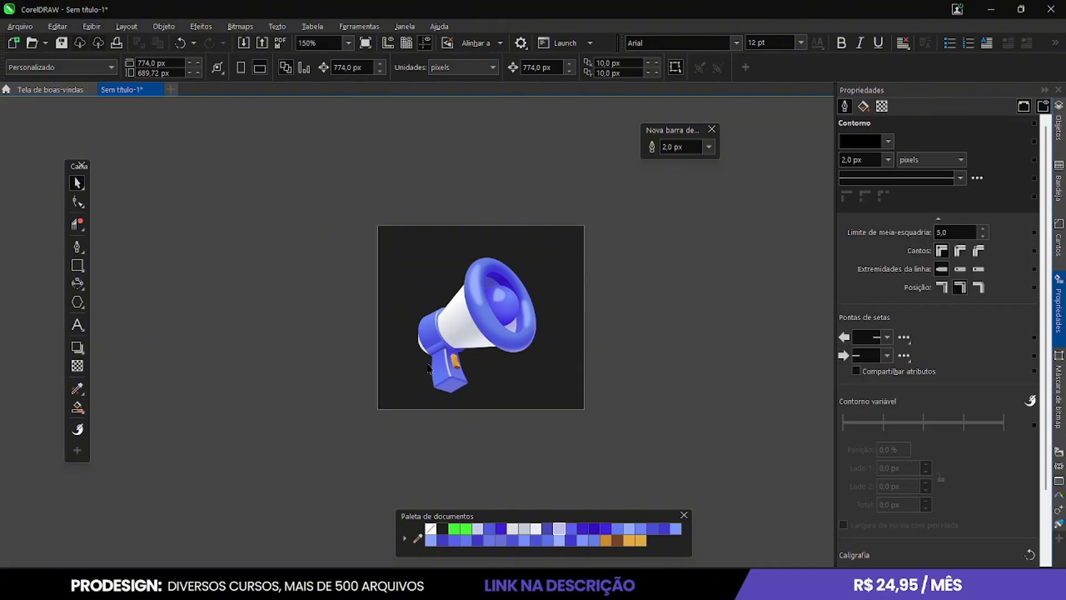
left_click(501, 529)
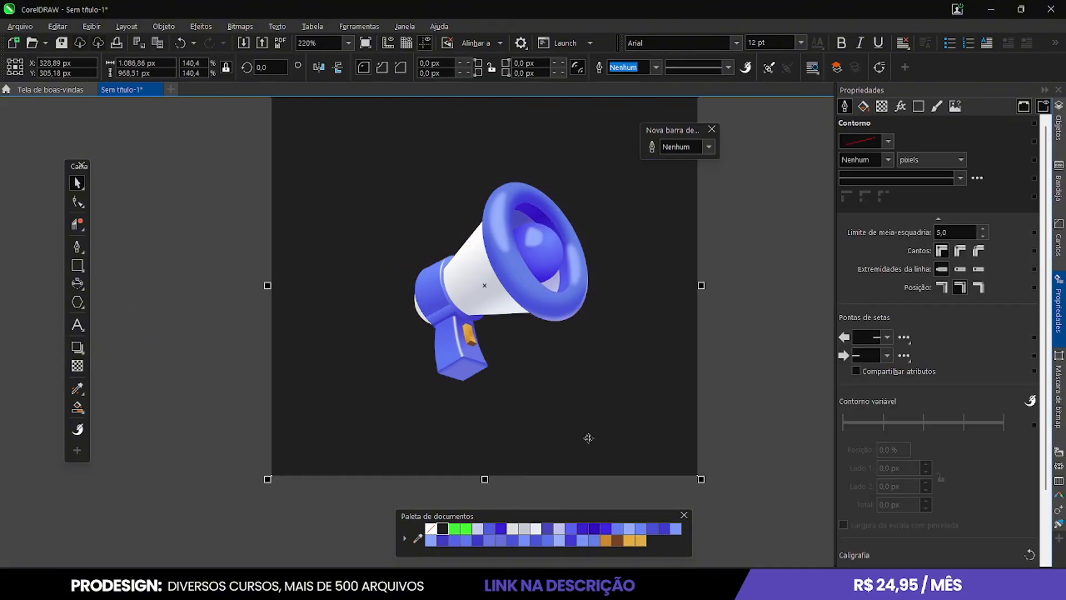